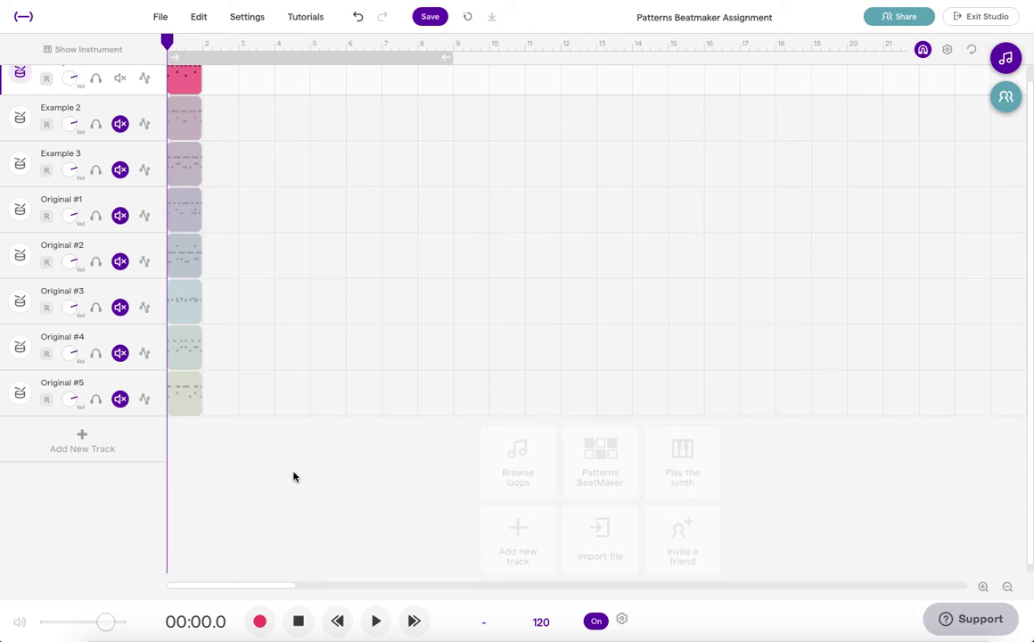
- Unmute Example 2, Example 3 and Original #1 through #5
scroll(165, 466, "up", 1)
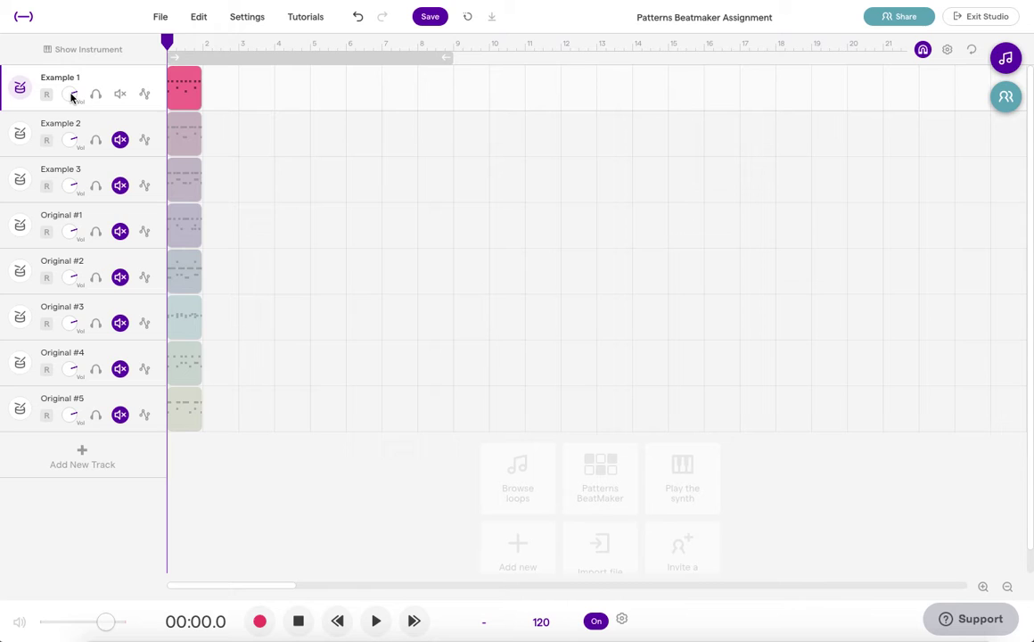
mouse_move(71, 98)
left_mouse_down()
mouse_move(72, 58)
mouse_move(72, 100)
left_mouse_up()
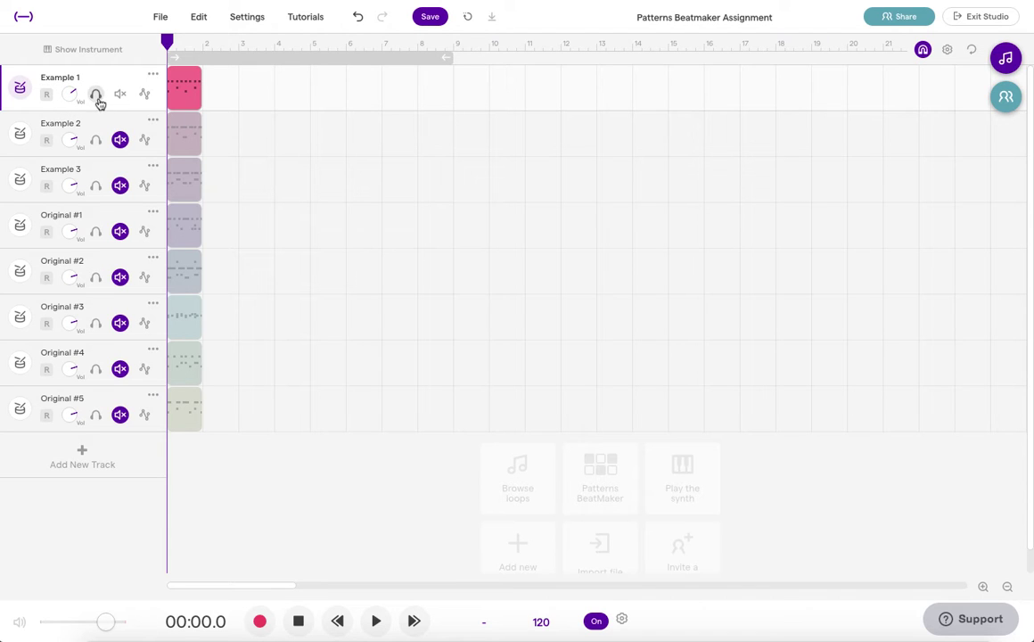
left_click(121, 140)
left_click(120, 186)
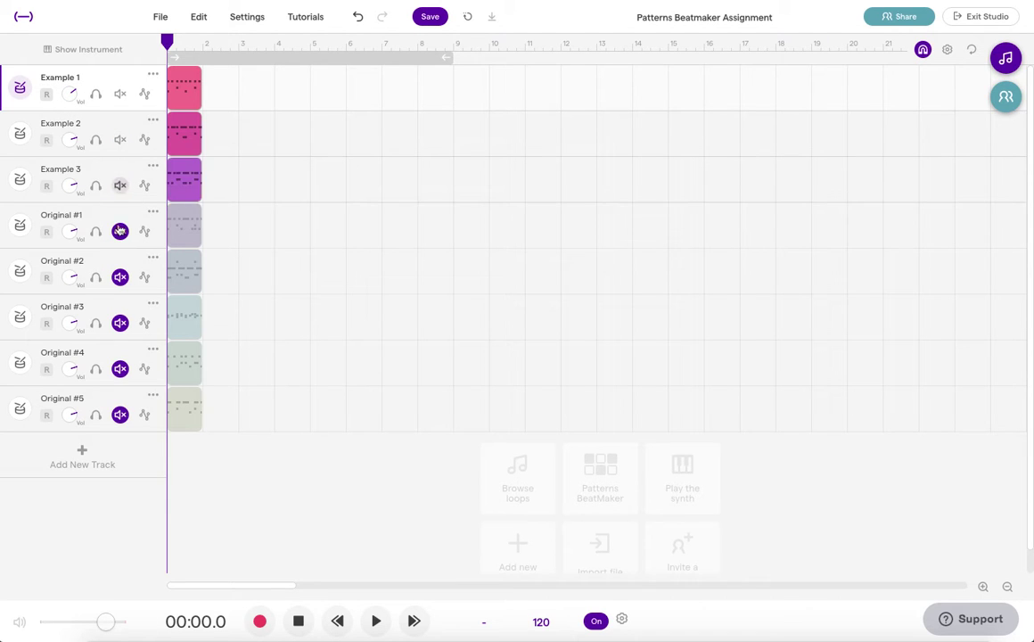
left_click(121, 232)
left_click(120, 277)
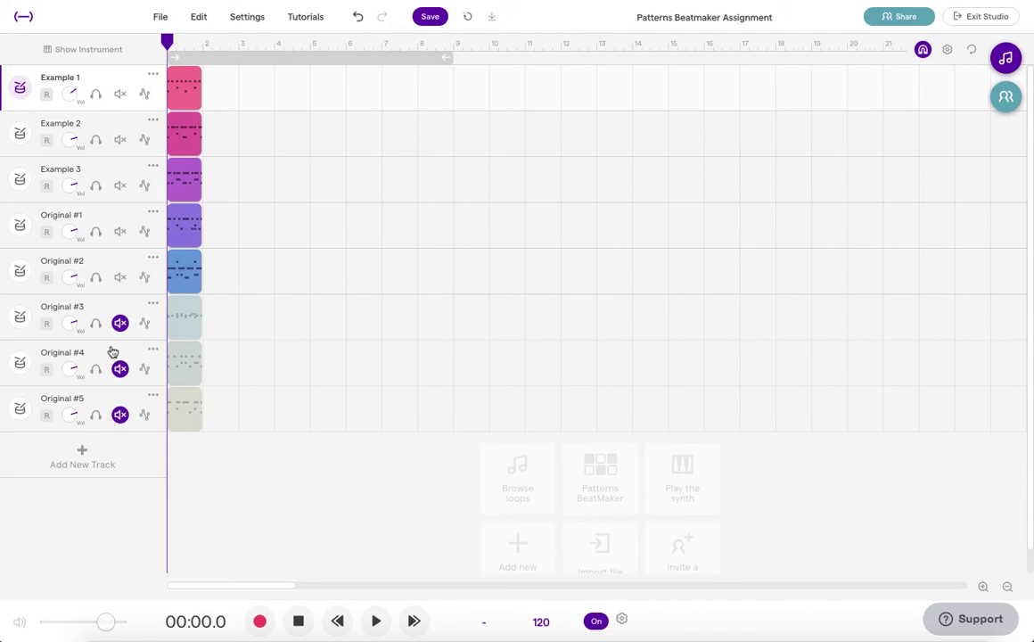
left_click(120, 323)
left_click(121, 368)
left_click(120, 414)
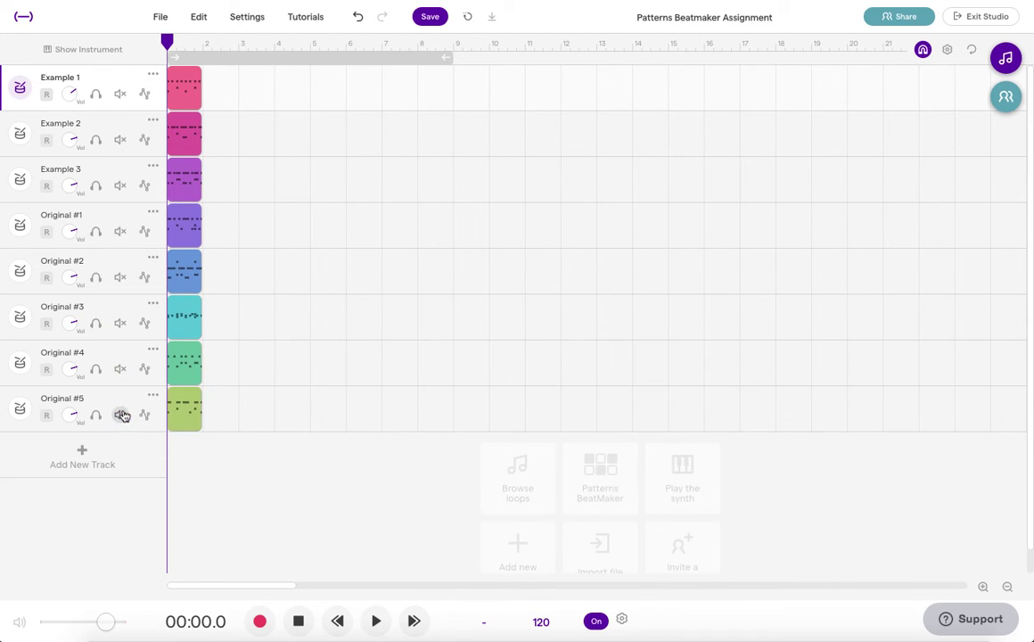
- Briefly solo Example 1, then mute and unmute it so it plays with the rest
left_click(96, 94)
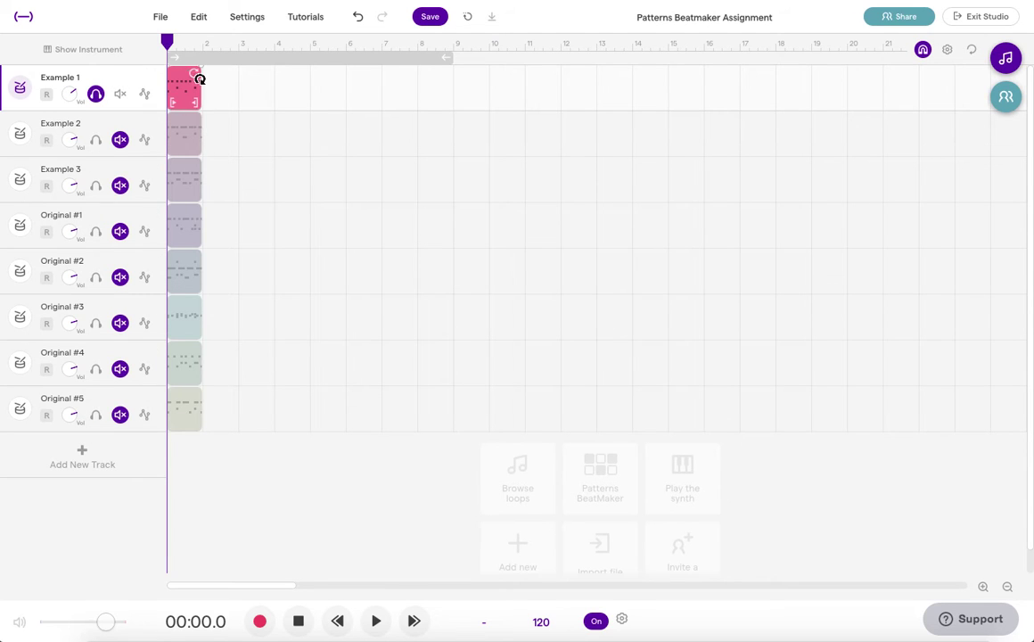
left_click(96, 95)
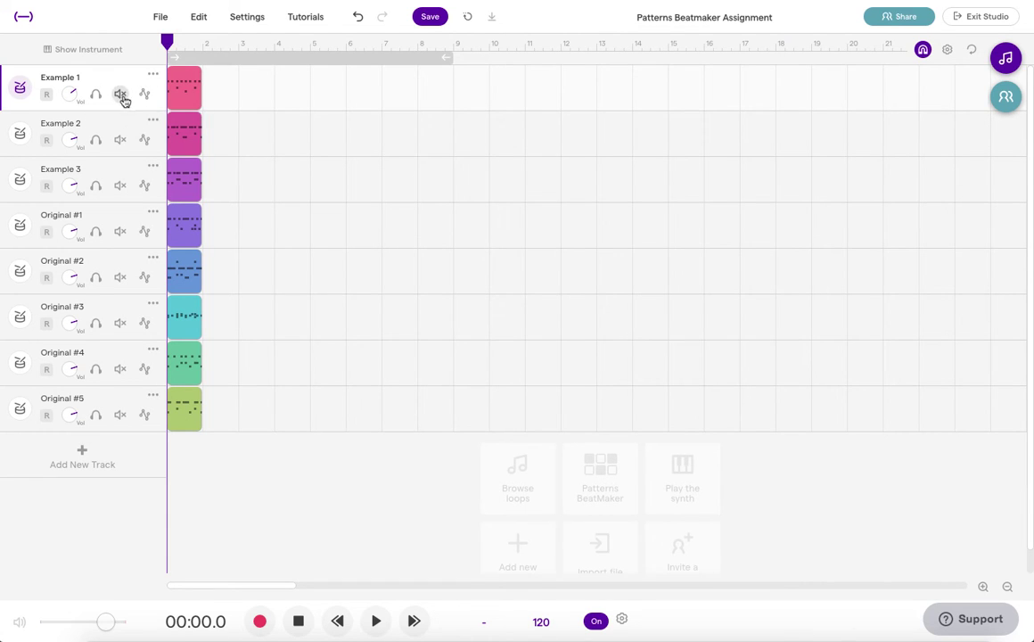
left_click(121, 95)
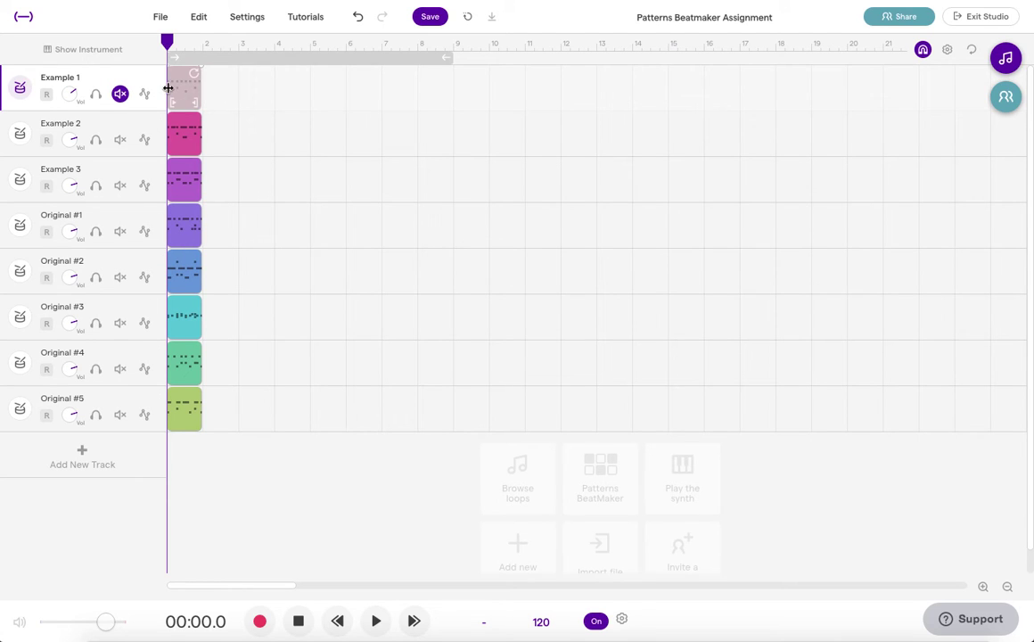
left_click(120, 94)
left_click(120, 95)
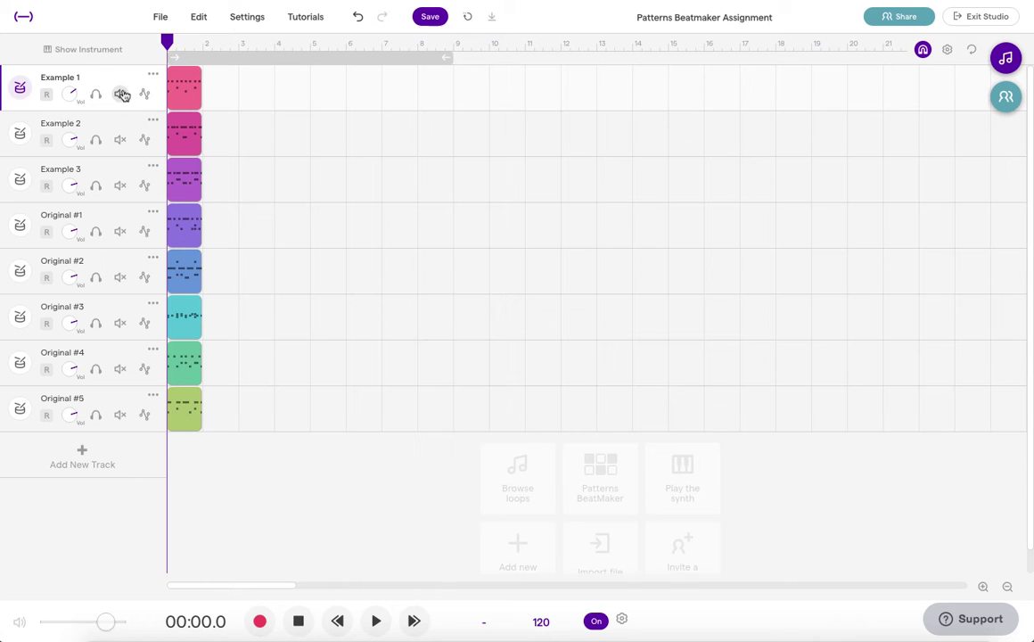
left_click(46, 95)
left_click(47, 96)
left_click(145, 95)
left_click(144, 95)
left_click(150, 77)
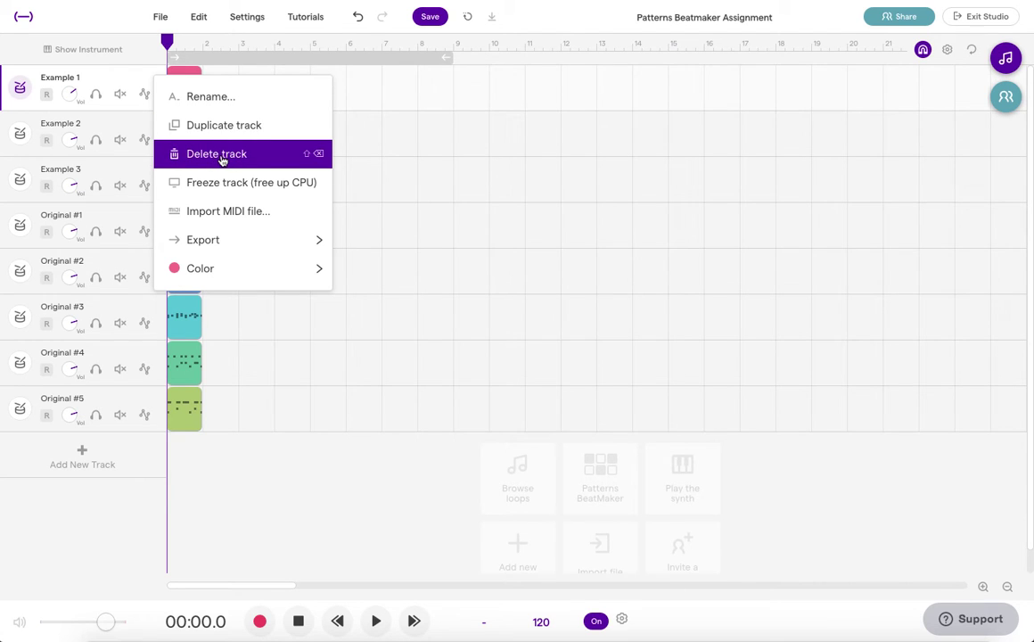
left_click(114, 75)
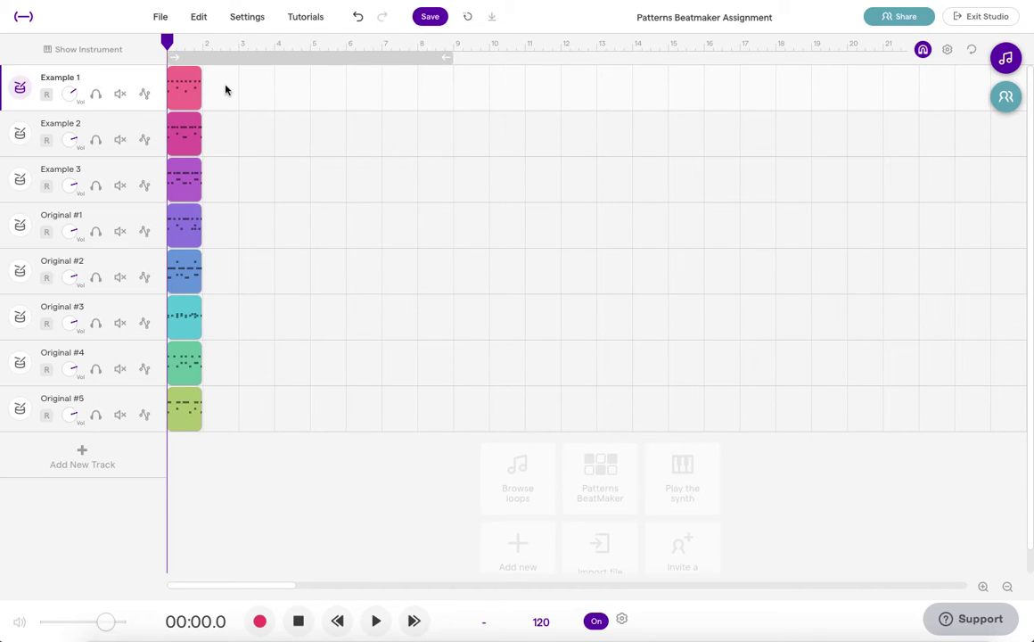
- Zoom the timeline in twice and drag a copy of the Example 1 clip into bar 2
mouse_move(189, 84)
left_click(983, 587)
left_click(983, 588)
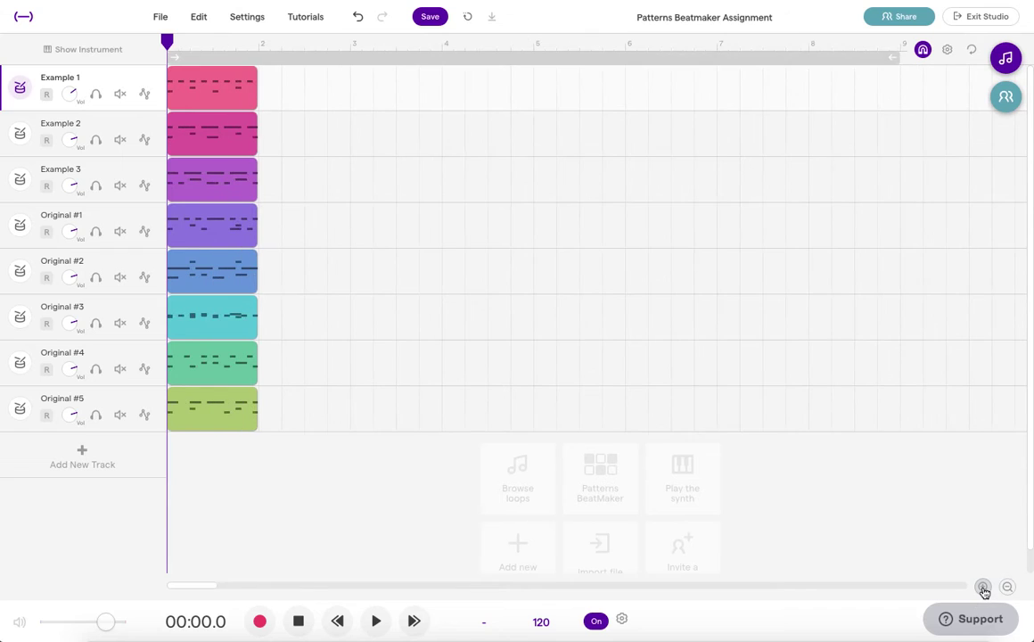
mouse_move(248, 83)
left_click_drag(213, 86, 309, 87)
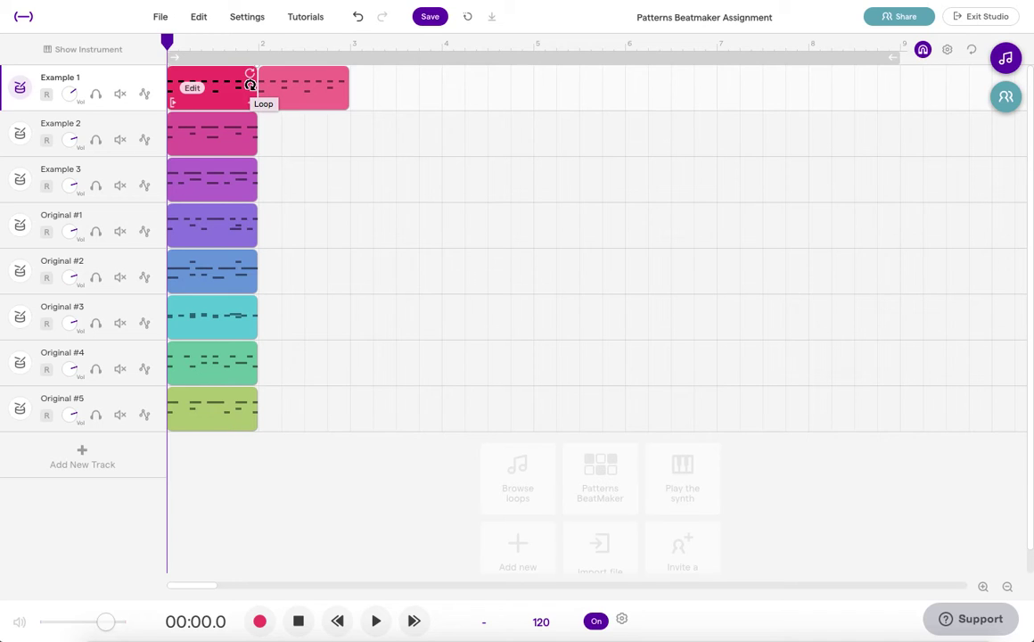
- Delete the bar-2 copy and loop the original Example 1 pattern through bar 3
left_click(310, 83)
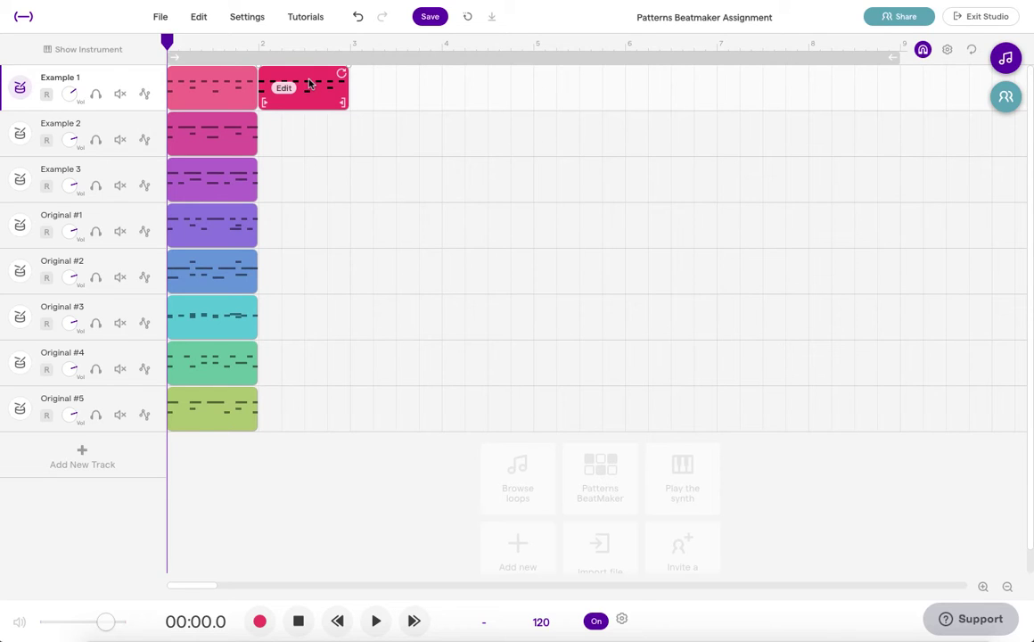
key("Delete")
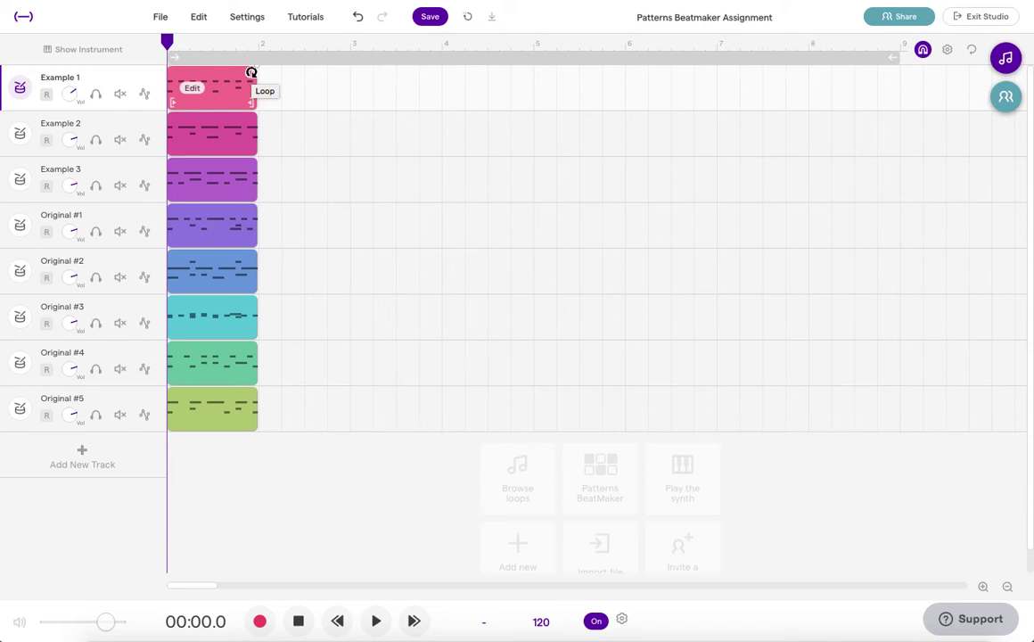
left_click_drag(254, 71, 437, 89)
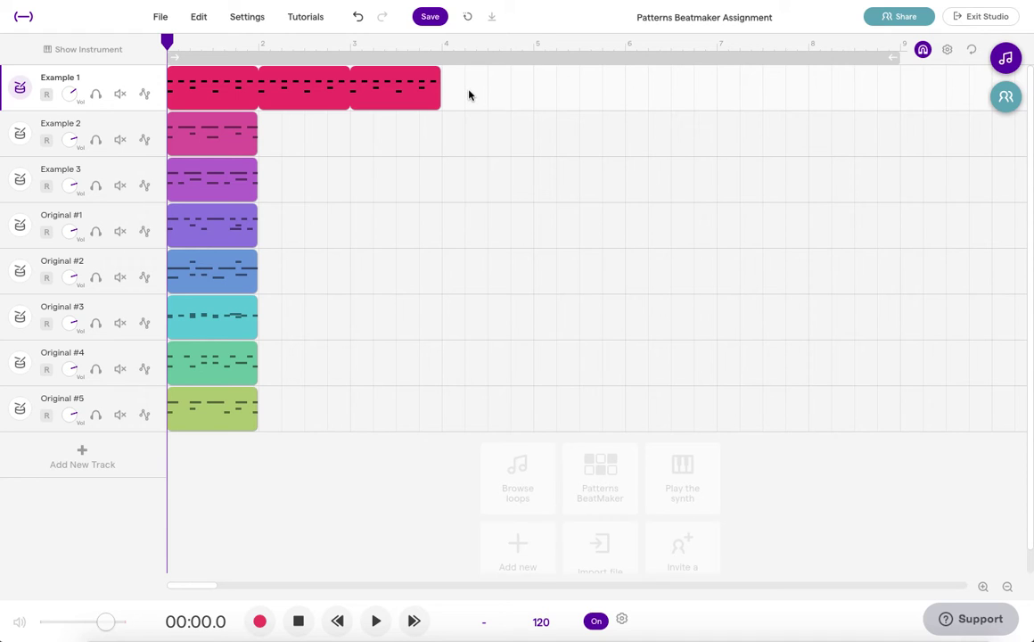
mouse_move(400, 91)
- Solo Example 1 and set the playback position to bar 4
left_click(96, 95)
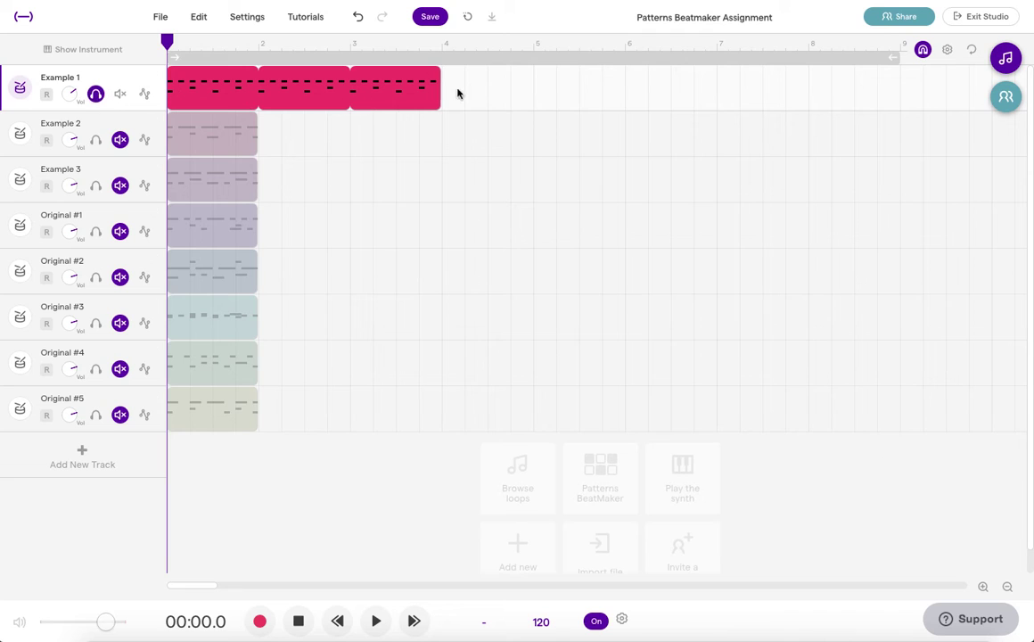
left_click(442, 45)
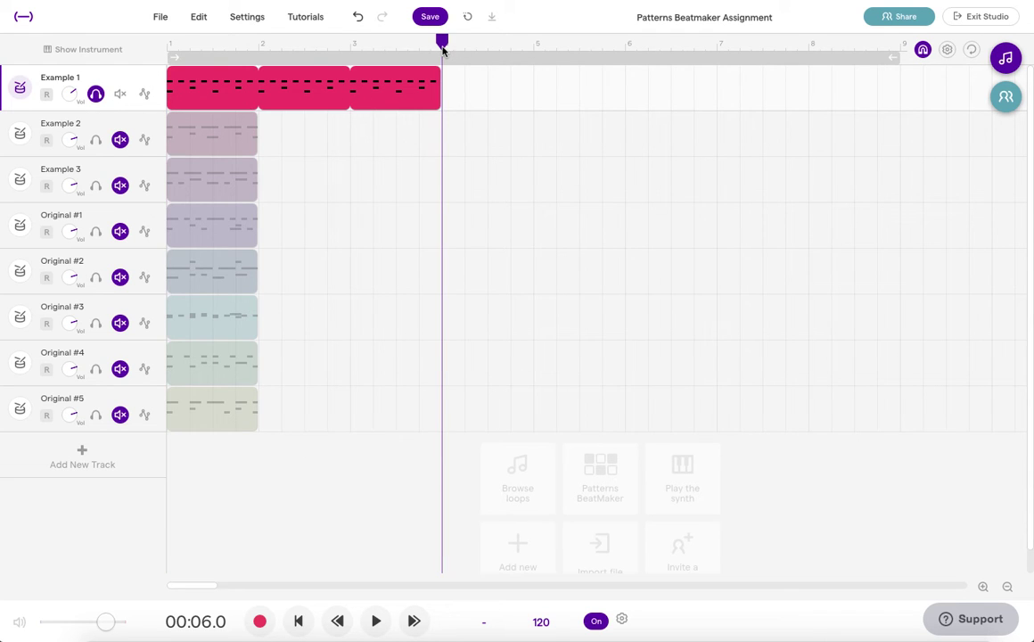
left_click(407, 49)
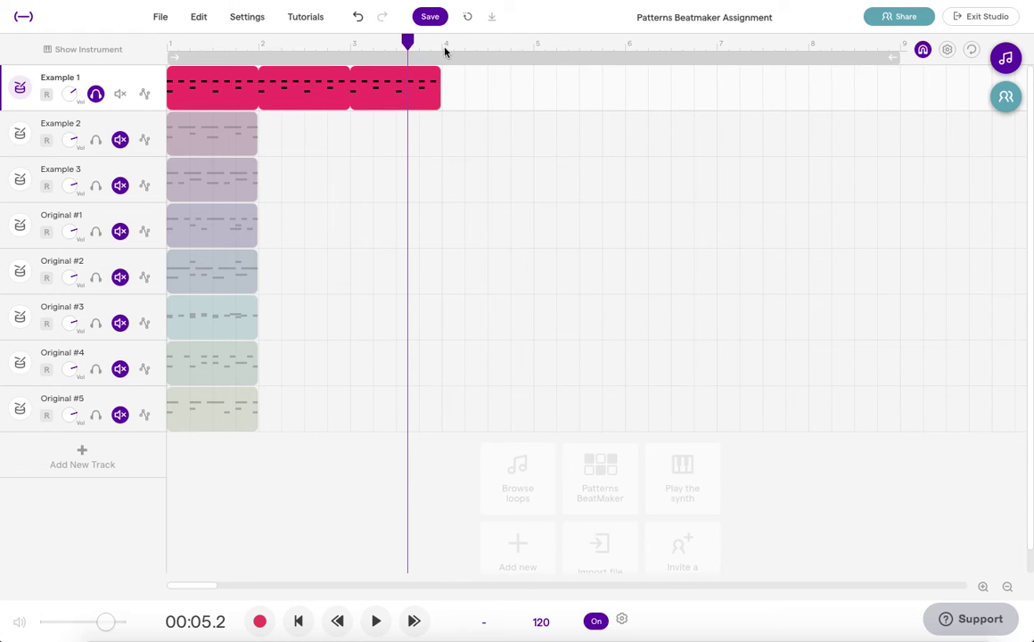
left_click(443, 47)
left_click(441, 89)
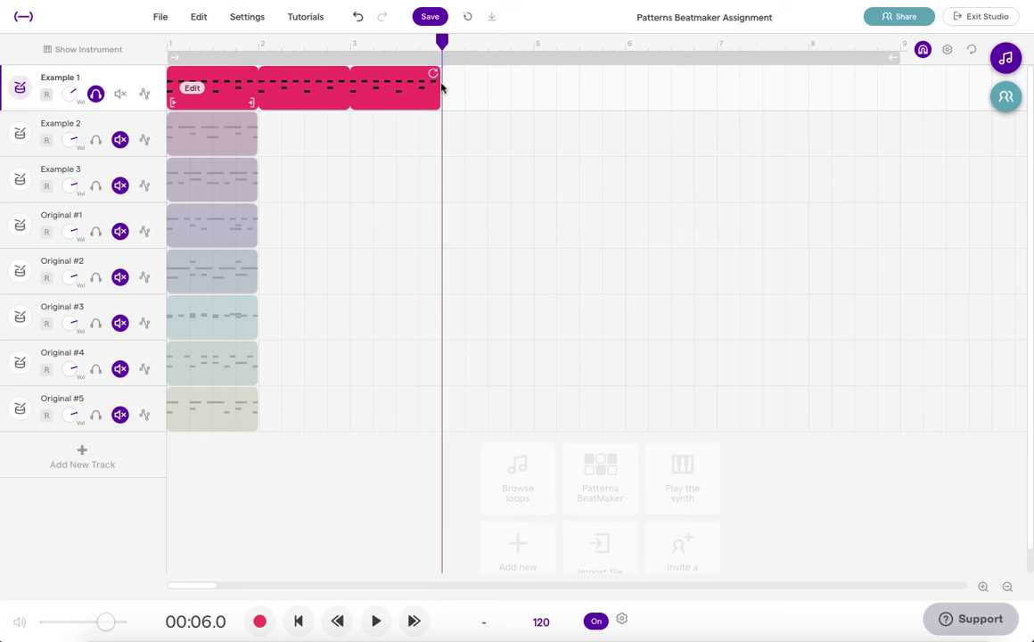
left_click(443, 87)
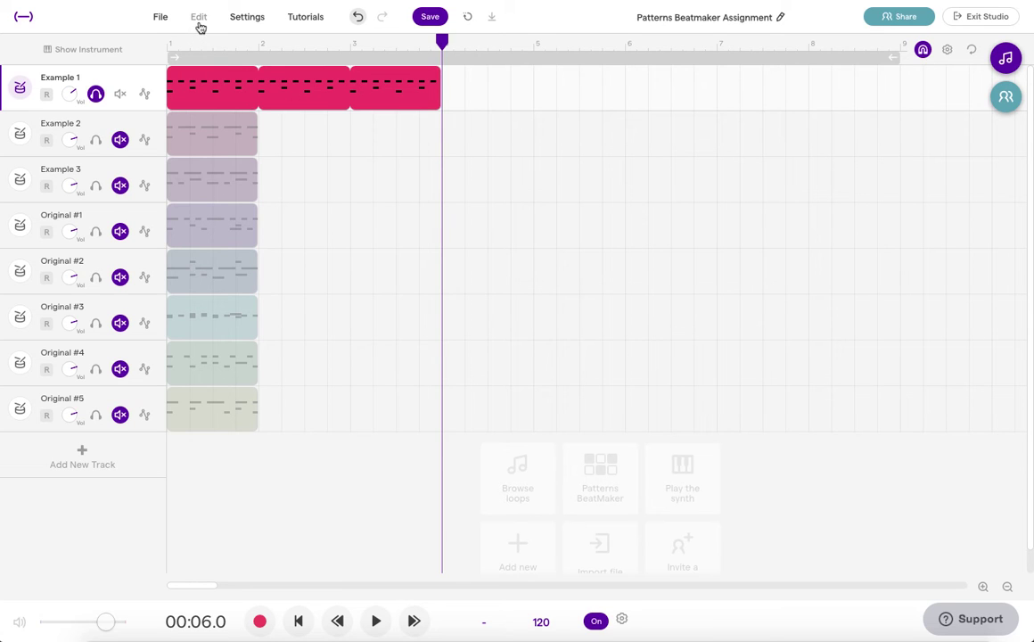
- Create an empty region at bar 4 on Example 1 with Edit > Create region, and select it
left_click(199, 18)
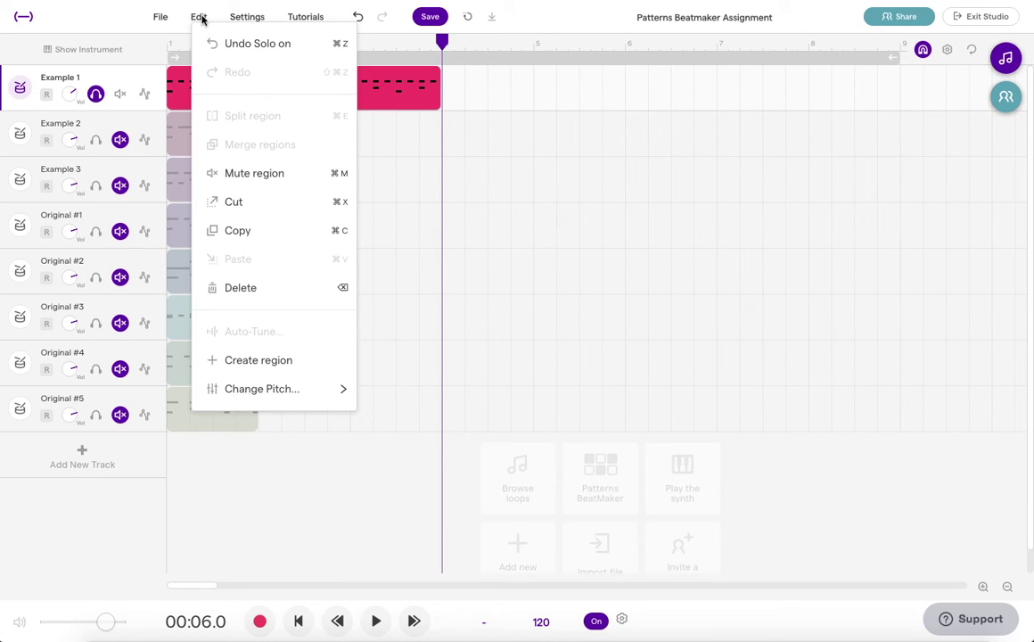
left_click(320, 366)
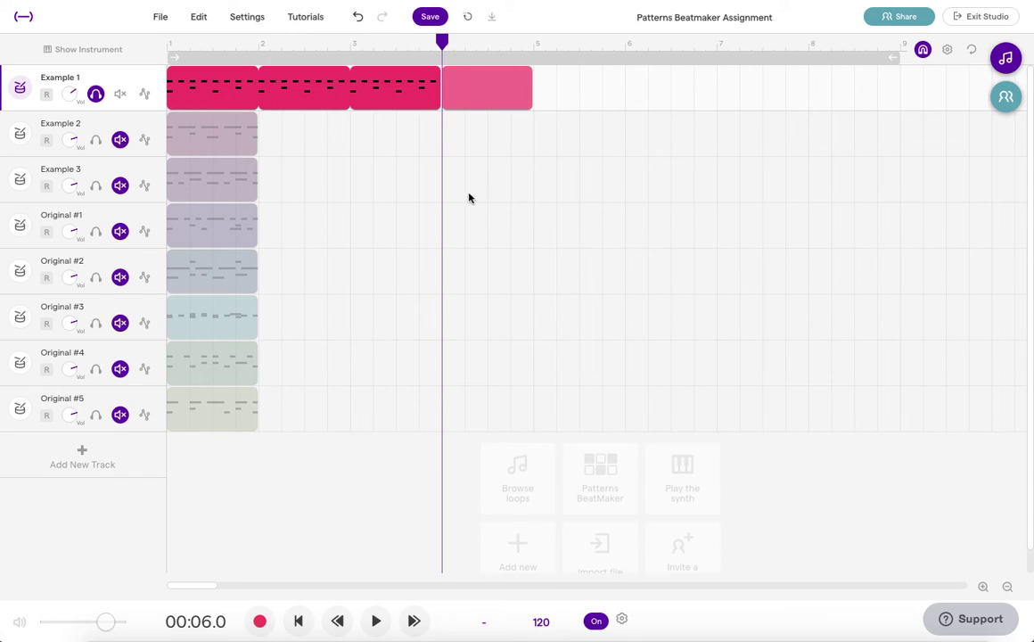
mouse_move(473, 99)
left_click(499, 87)
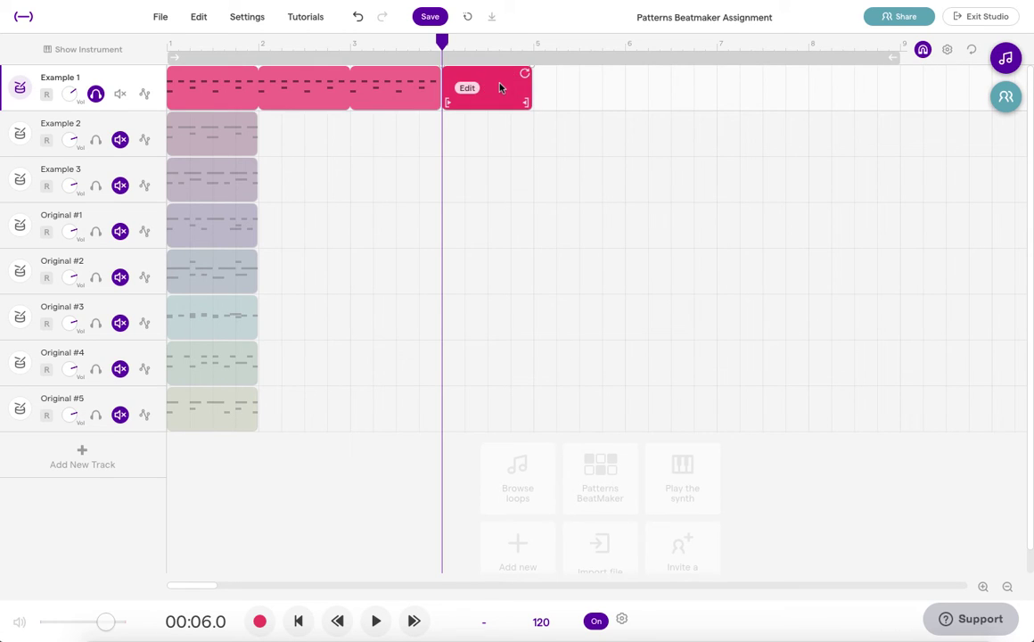
- Open the bar-4 region in the pattern beatmaker and remove a stray Hihat (Open) row
left_click(605, 468)
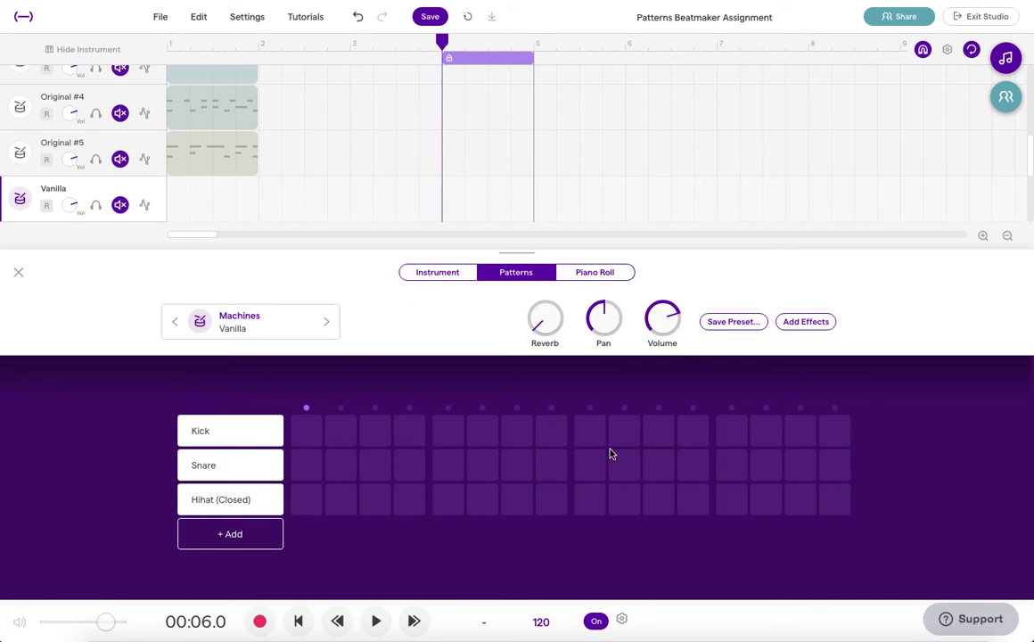
scroll(468, 114, "up", 2)
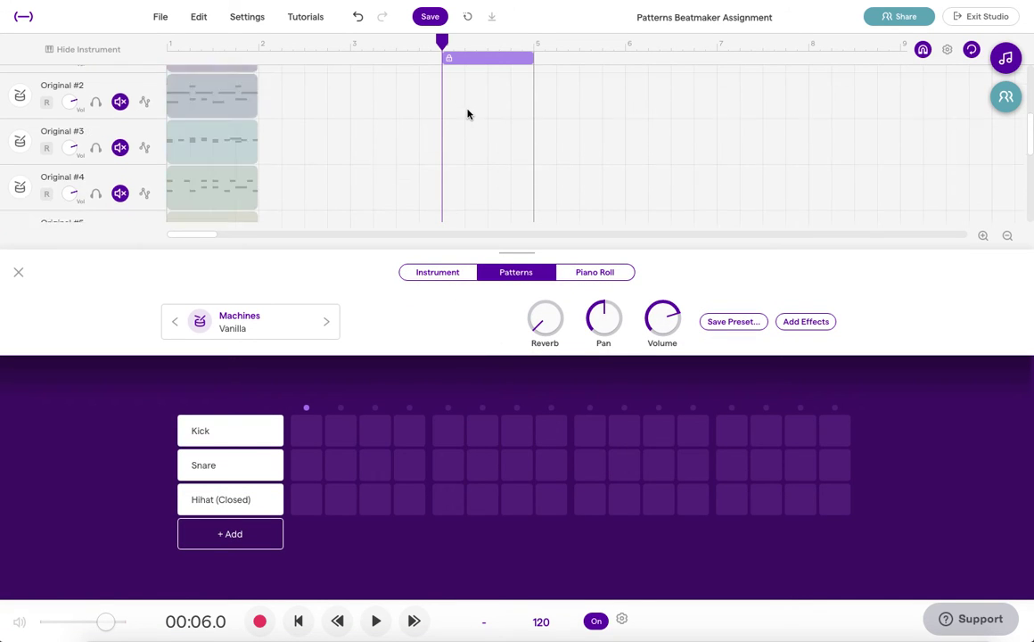
scroll(468, 114, "up", 3)
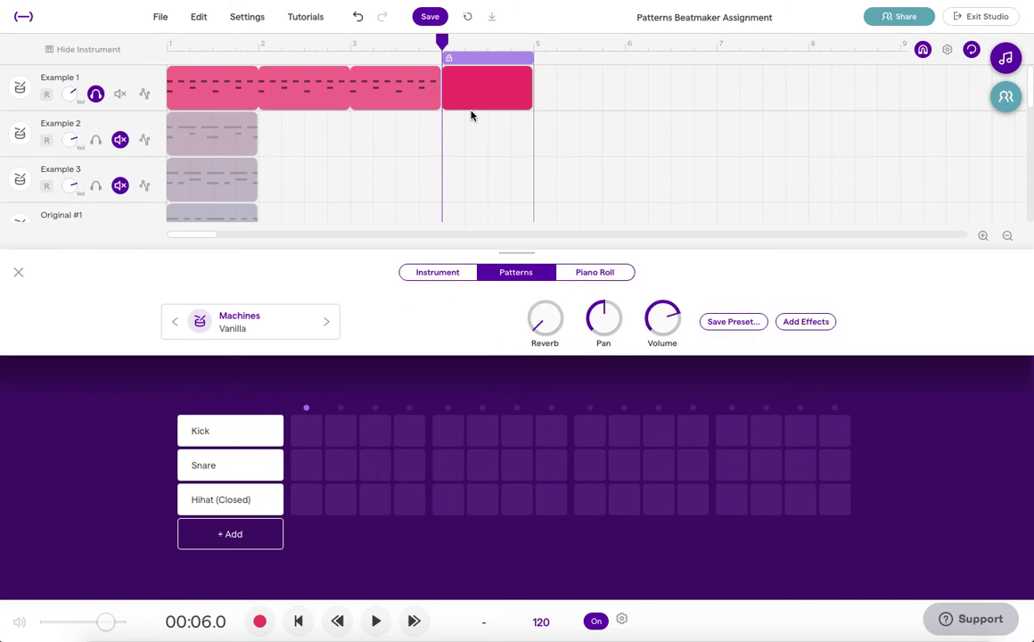
left_click(236, 537)
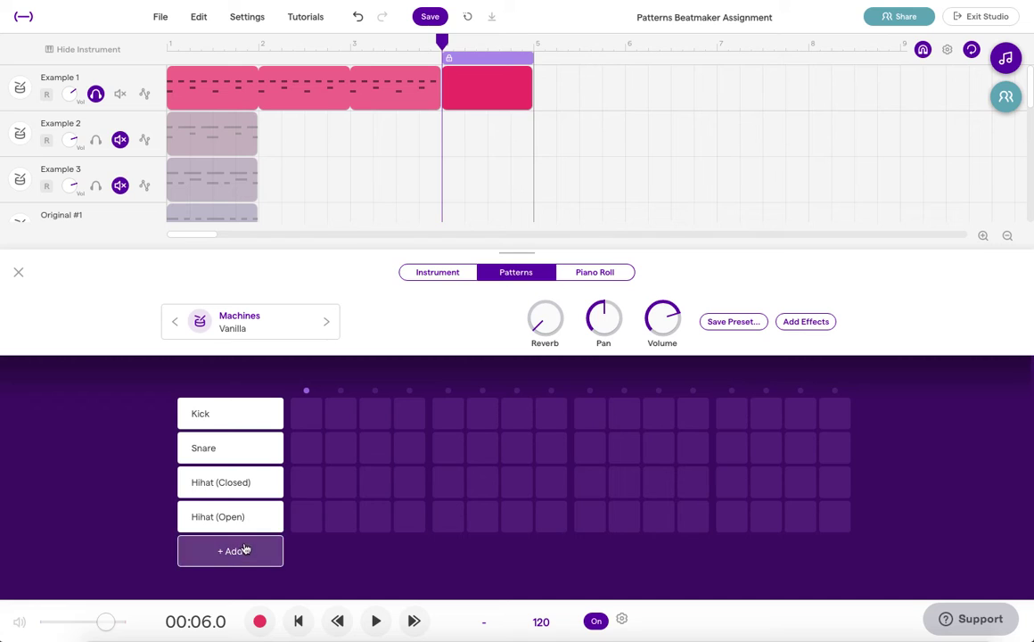
mouse_move(224, 517)
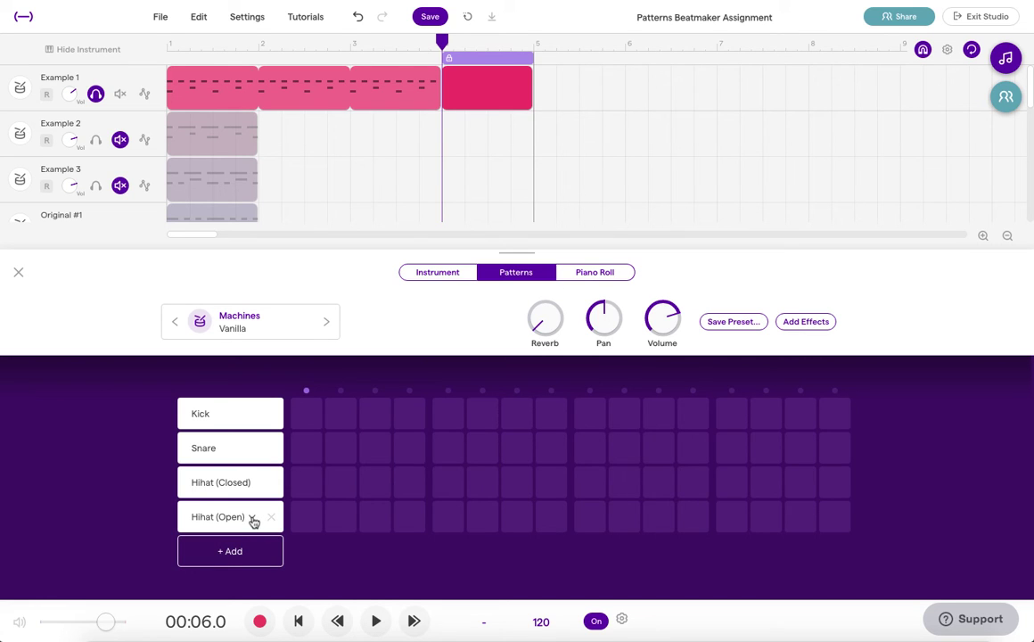
left_click(252, 519)
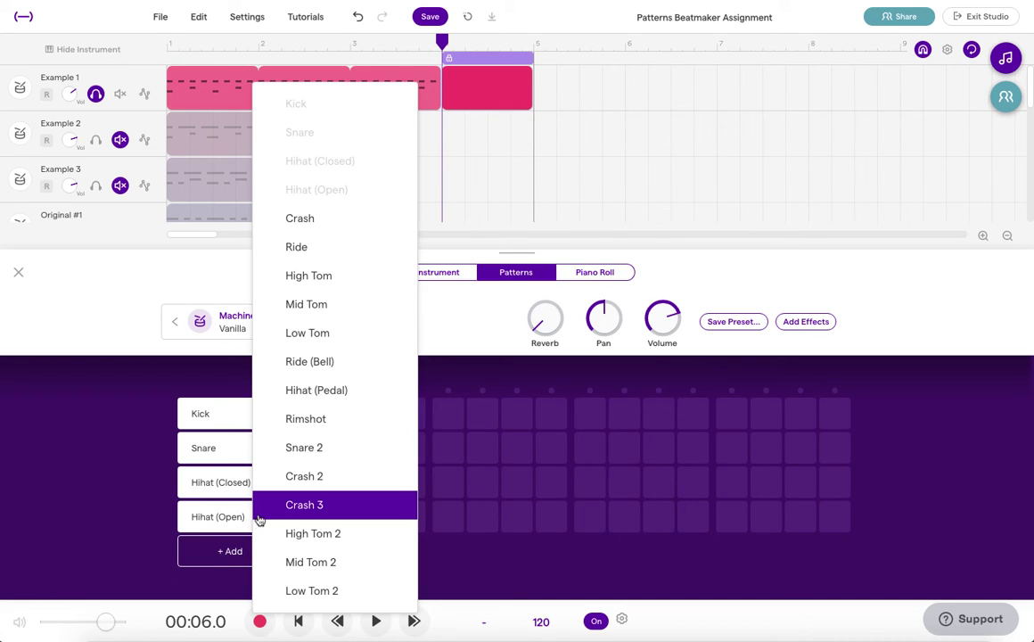
left_click(300, 532)
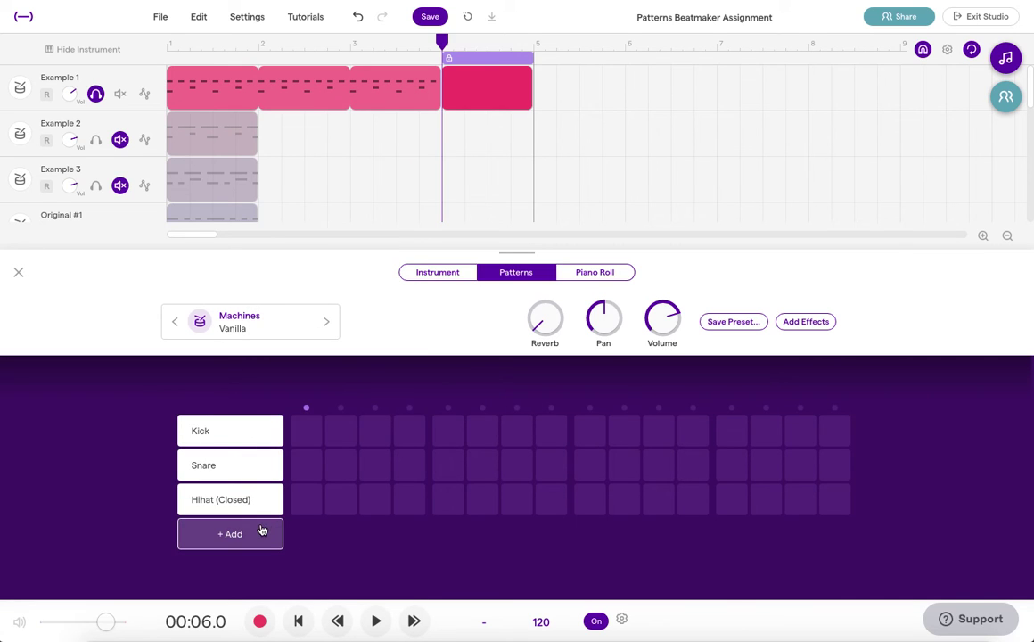
- Add High Tom 2 and Mid Tom 2 rows to the pattern
mouse_move(233, 489)
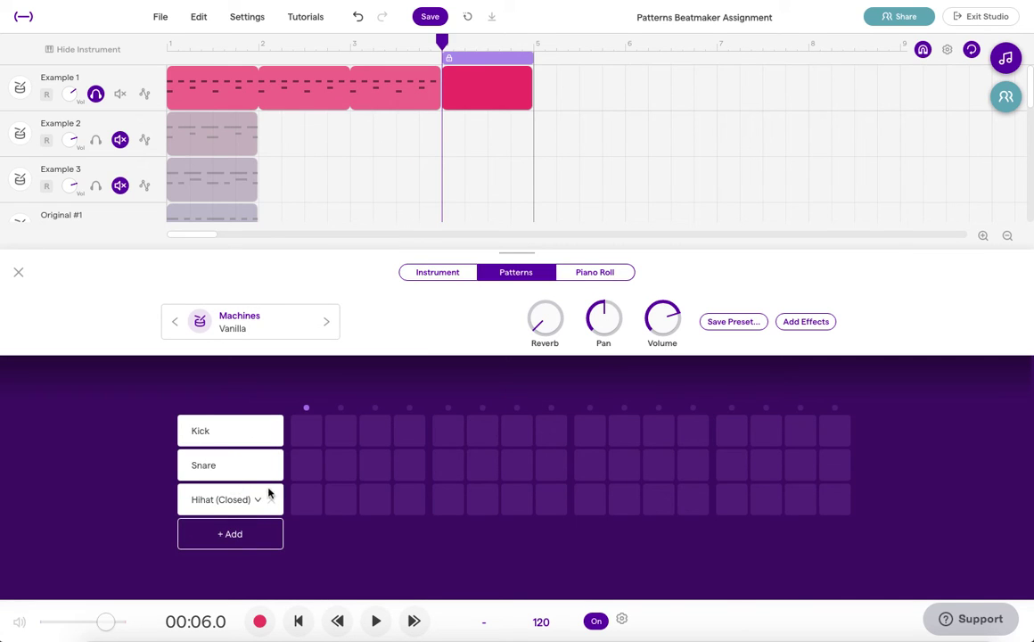
left_click(229, 542)
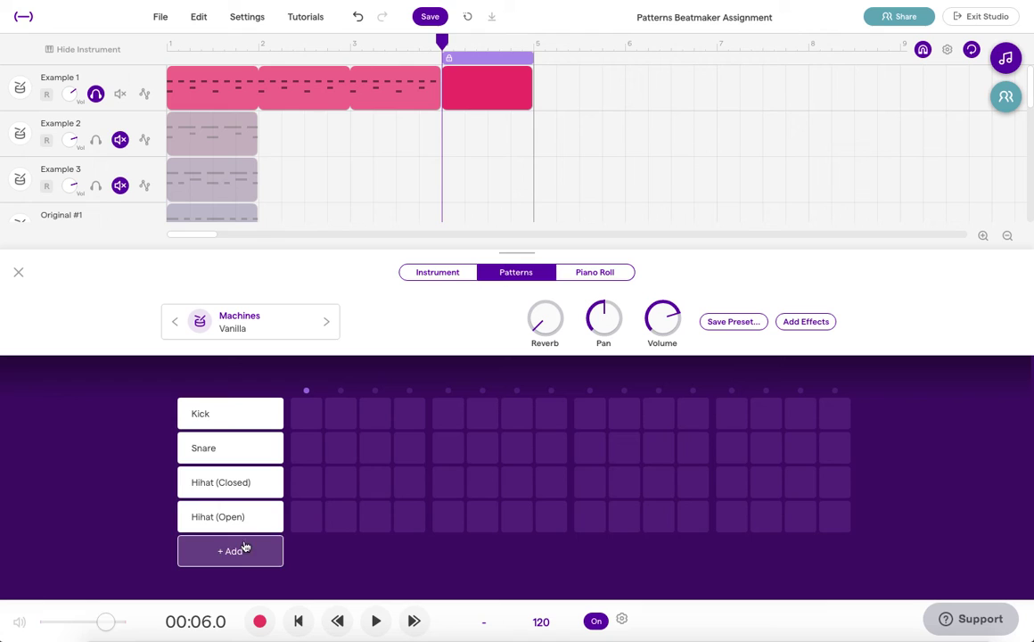
left_click(252, 522)
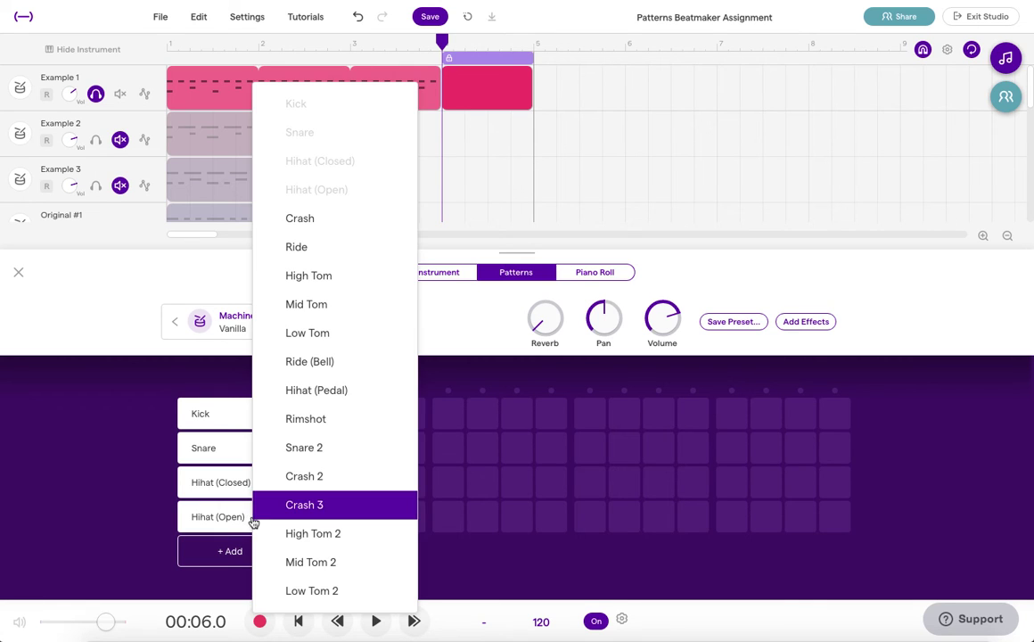
left_click(314, 535)
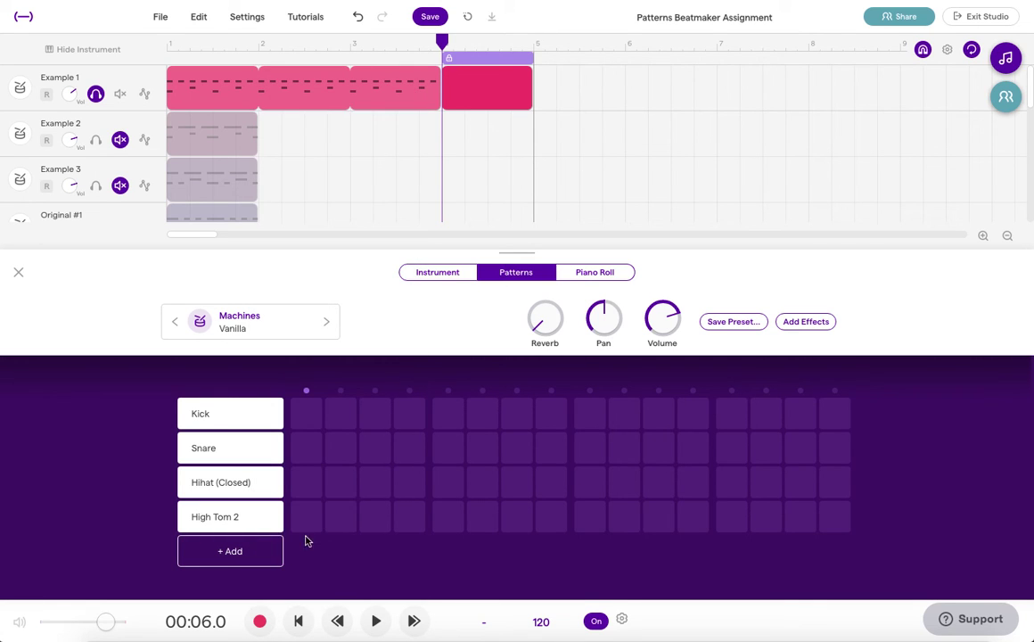
left_click(254, 555)
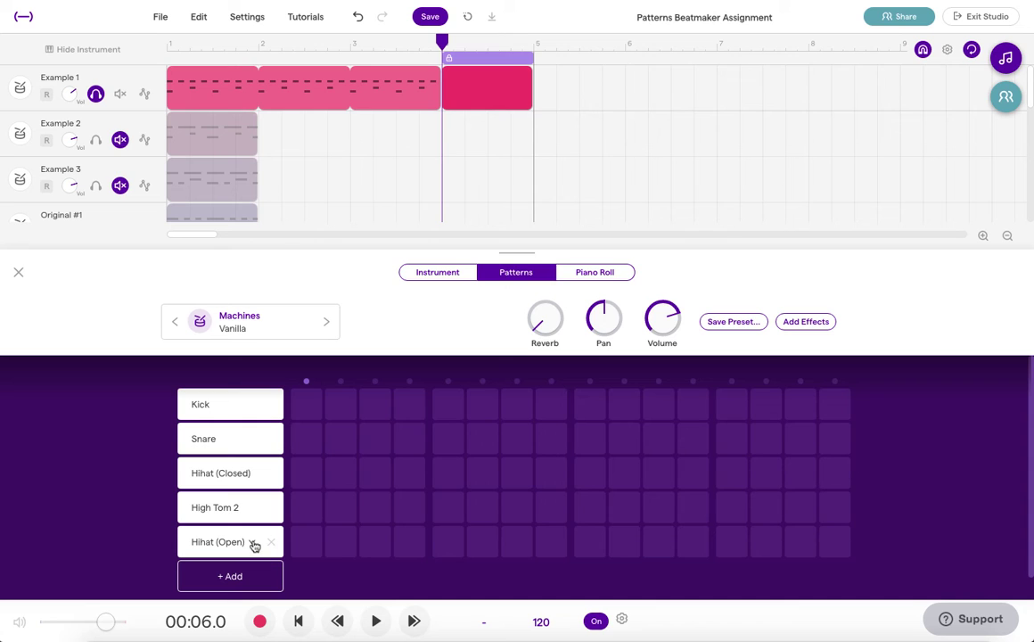
left_click(254, 544)
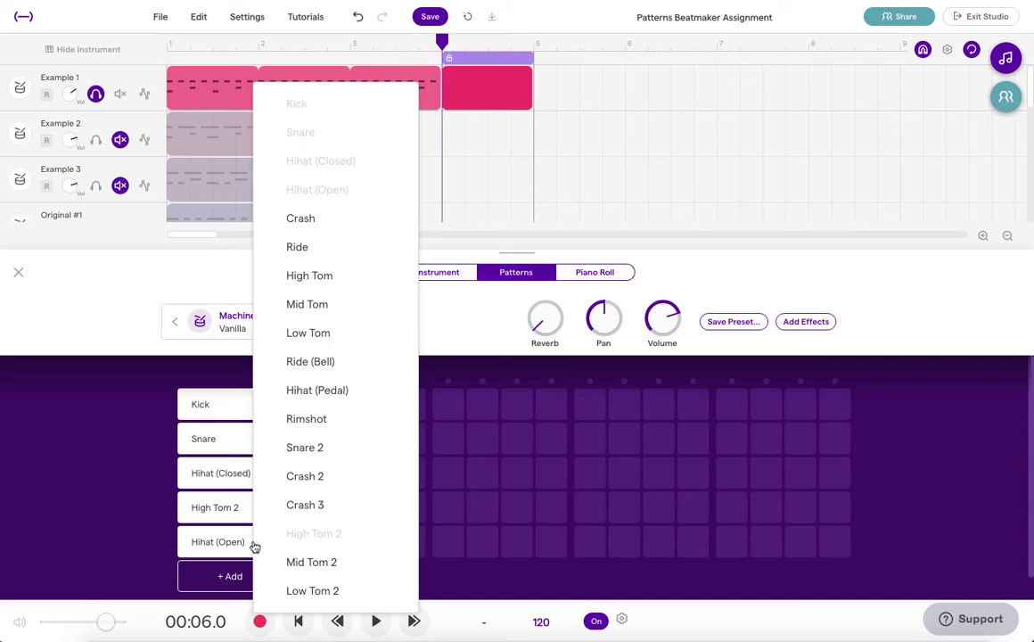
left_click(310, 563)
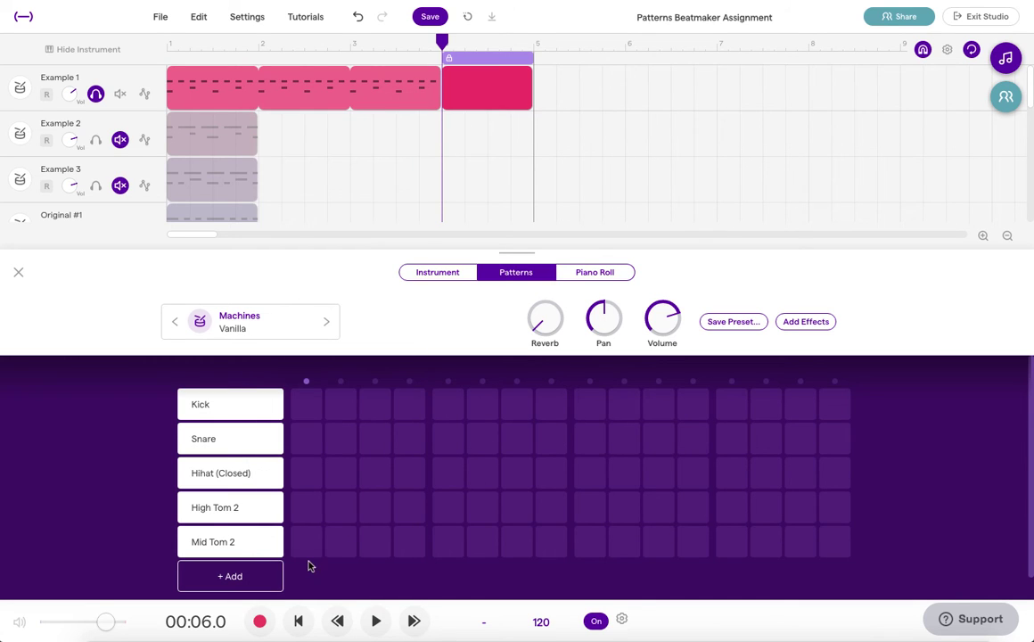
- Add Low Tom 2 and Crash 2 rows below them
left_click(238, 577)
left_click(249, 576)
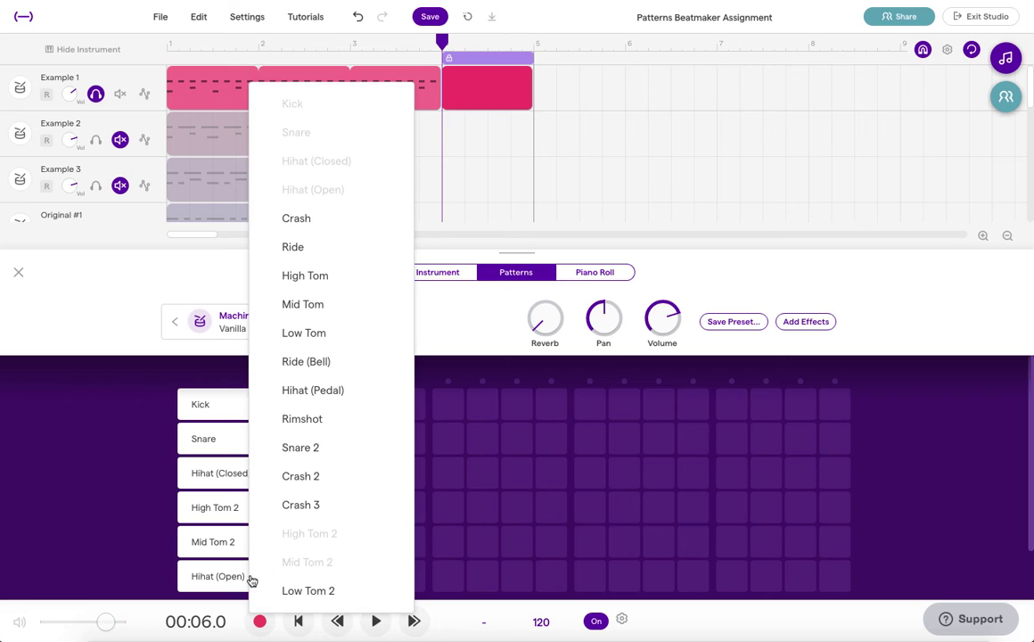
left_click(304, 592)
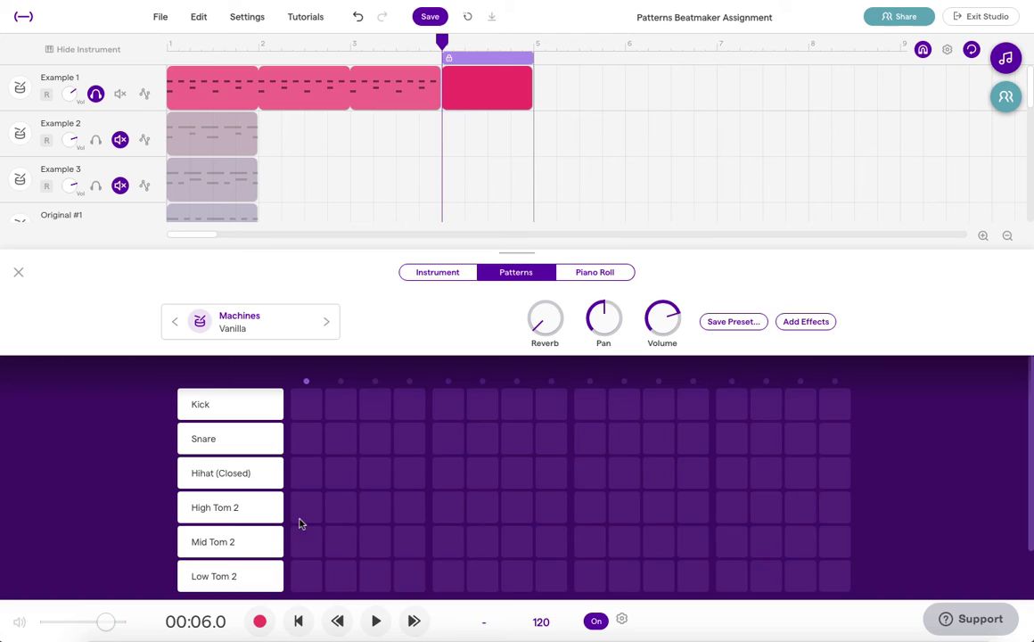
scroll(240, 562, "down", 2)
left_click(239, 560)
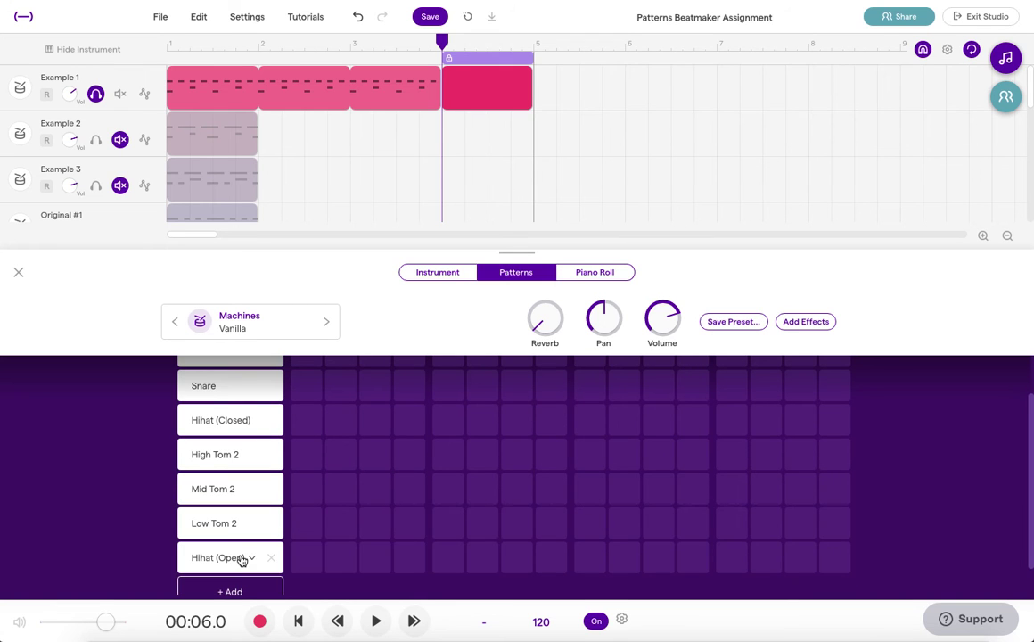
left_click(251, 559)
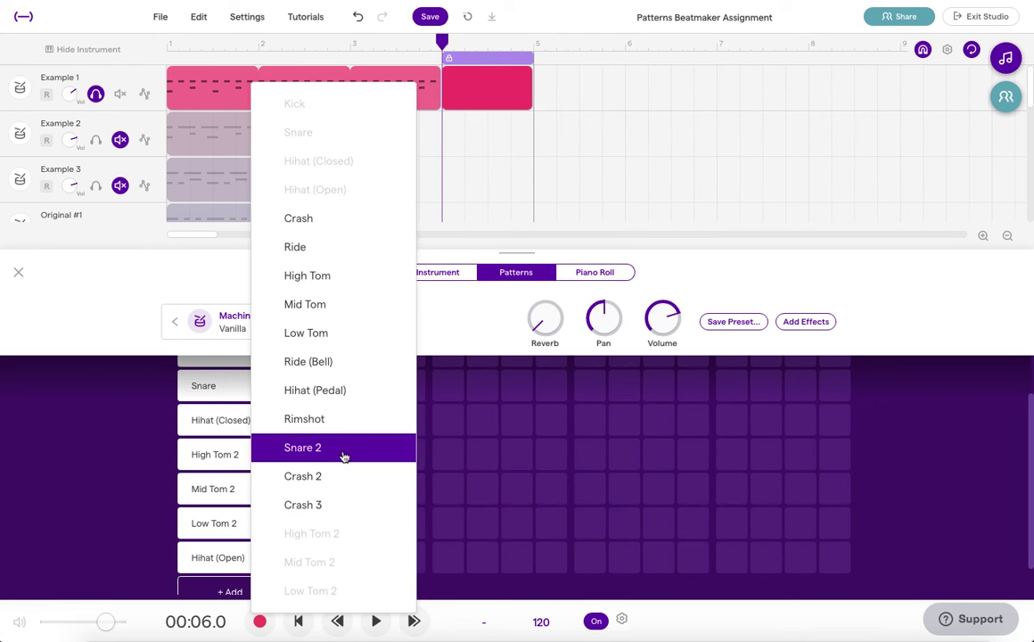
left_click(340, 476)
scroll(377, 486, "up", 1)
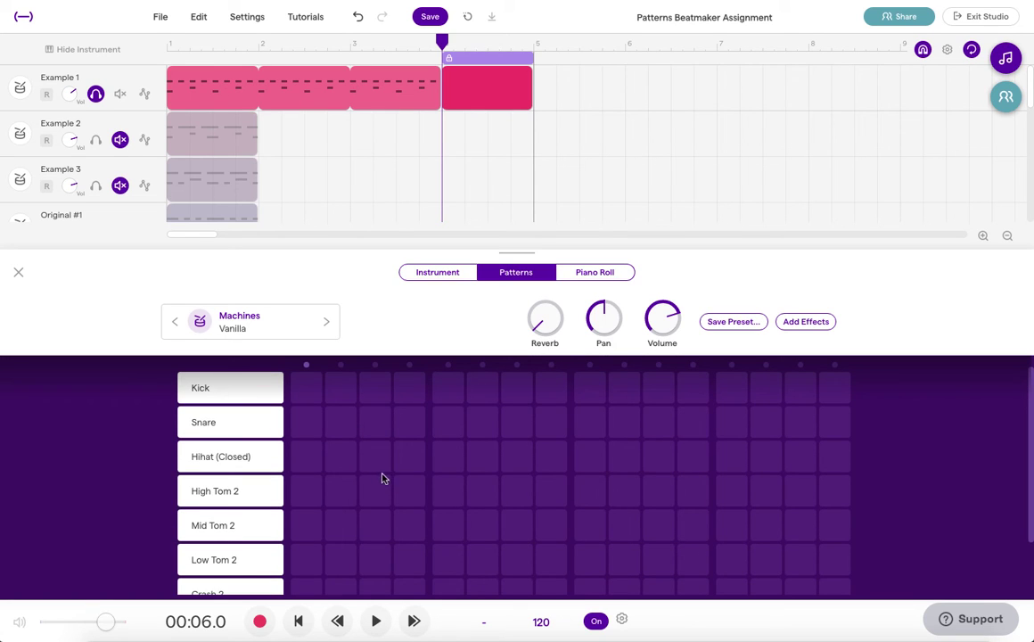
scroll(303, 518, "down", 1)
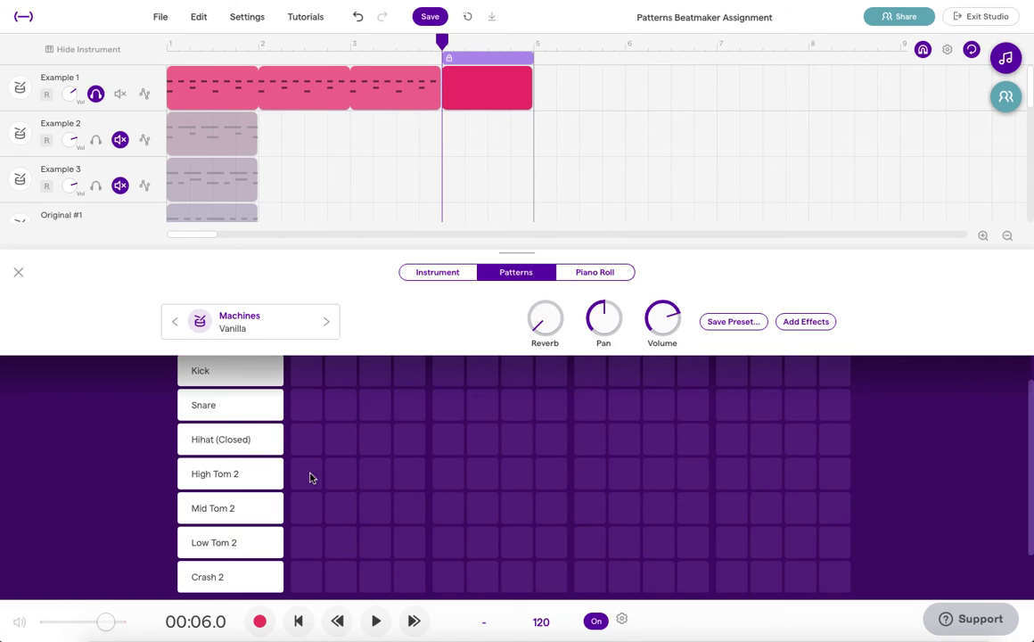
- Start playback and program descending toms: two High Tom 2 hits, Mid Tom 2 steps 4–5, Low Tom 2 step 8
left_click(307, 473)
key("space")
left_click(339, 474)
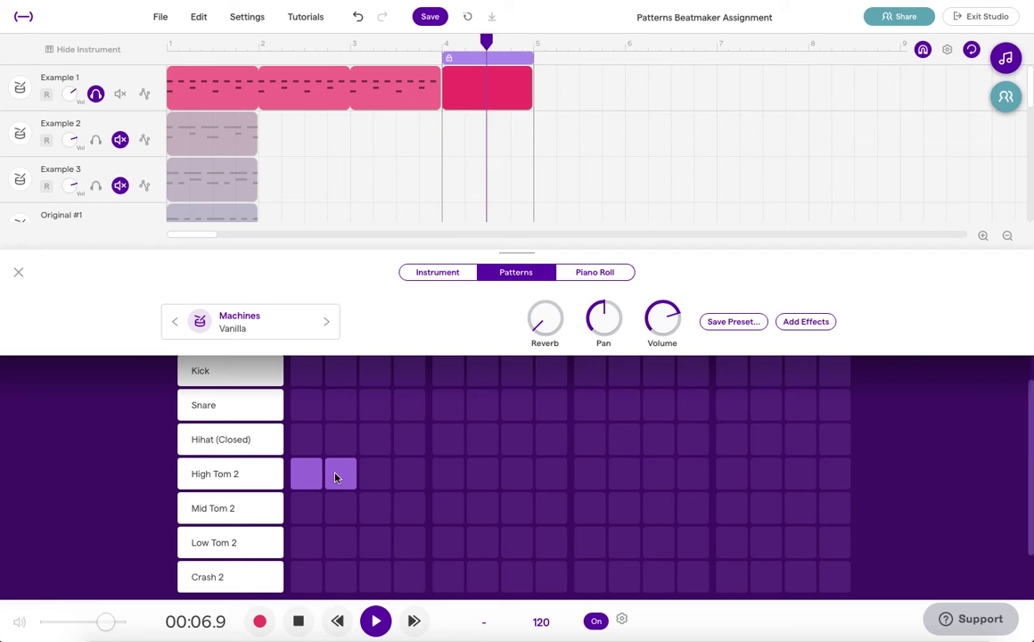
left_click(409, 508)
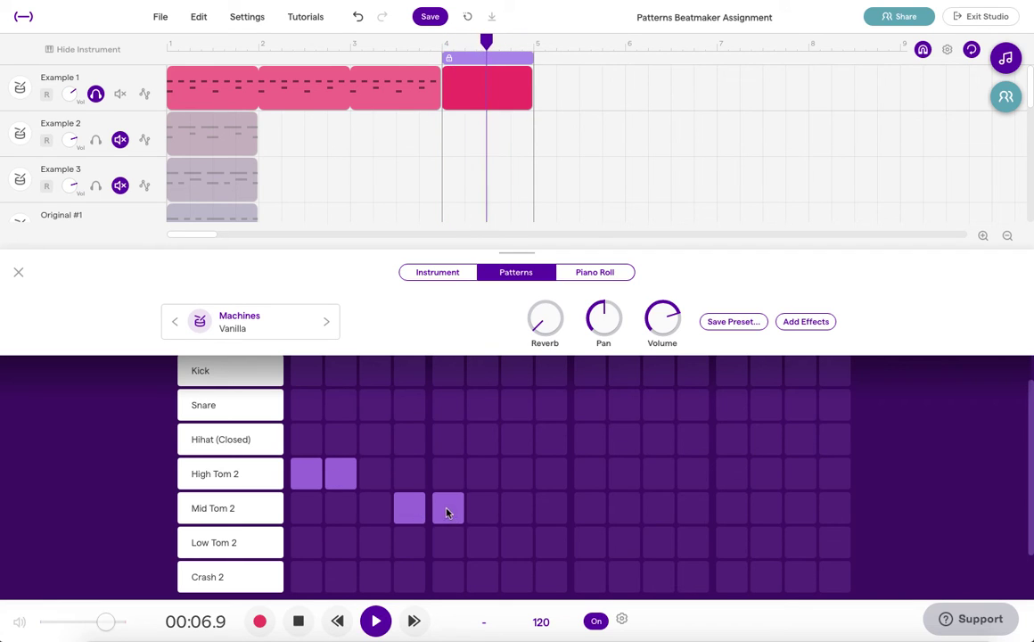
left_click(447, 508)
left_click(551, 541)
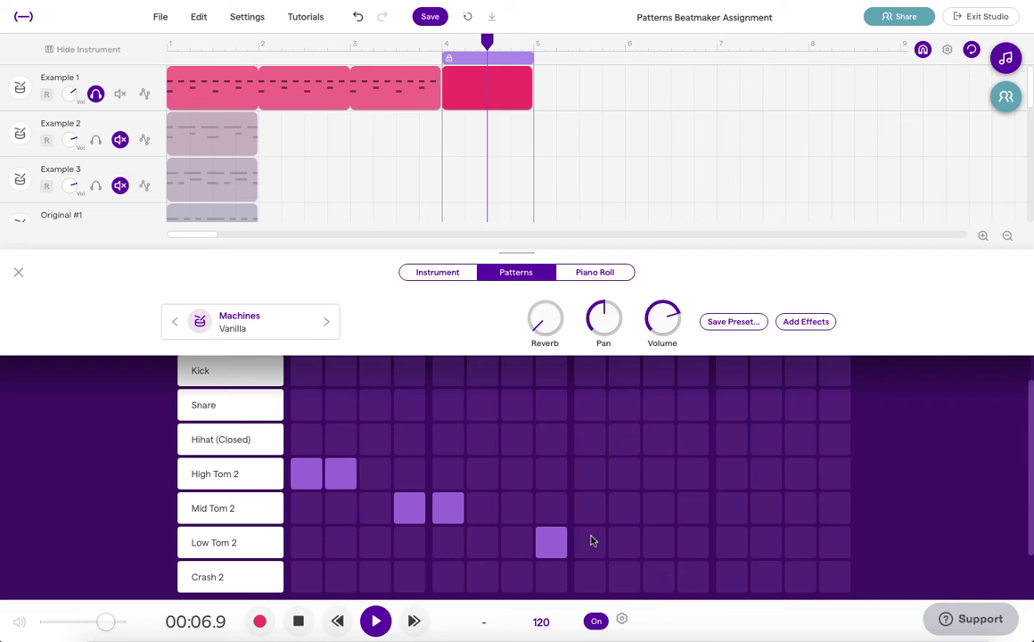
- Add Snare hits on steps 11–12, a Kick on step 13 and Crash 2 on step 15, then stop playback
scroll(675, 536, "up", 1)
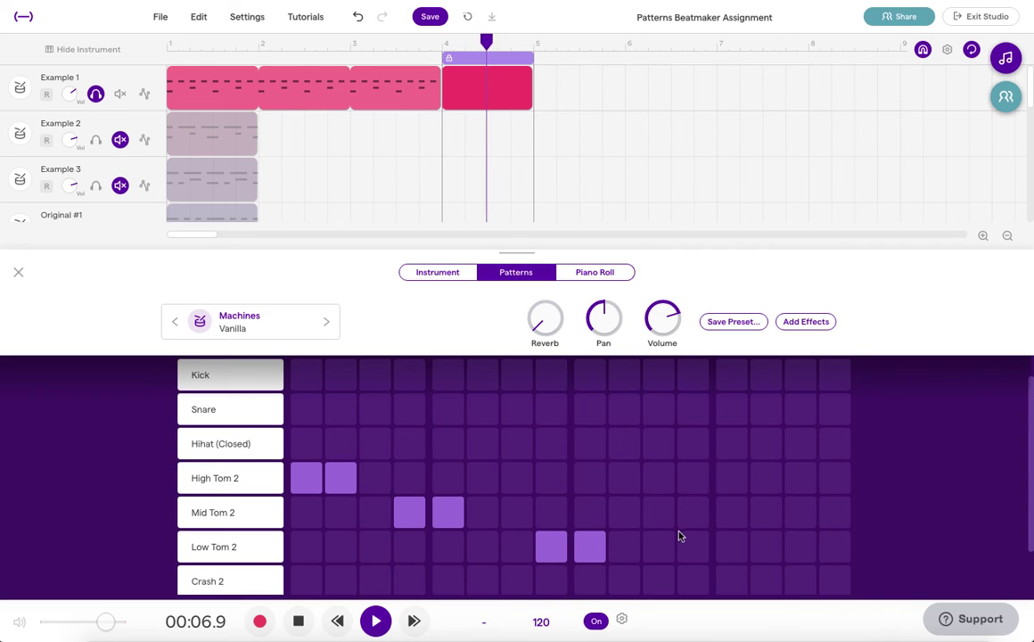
scroll(676, 540, "up", 3)
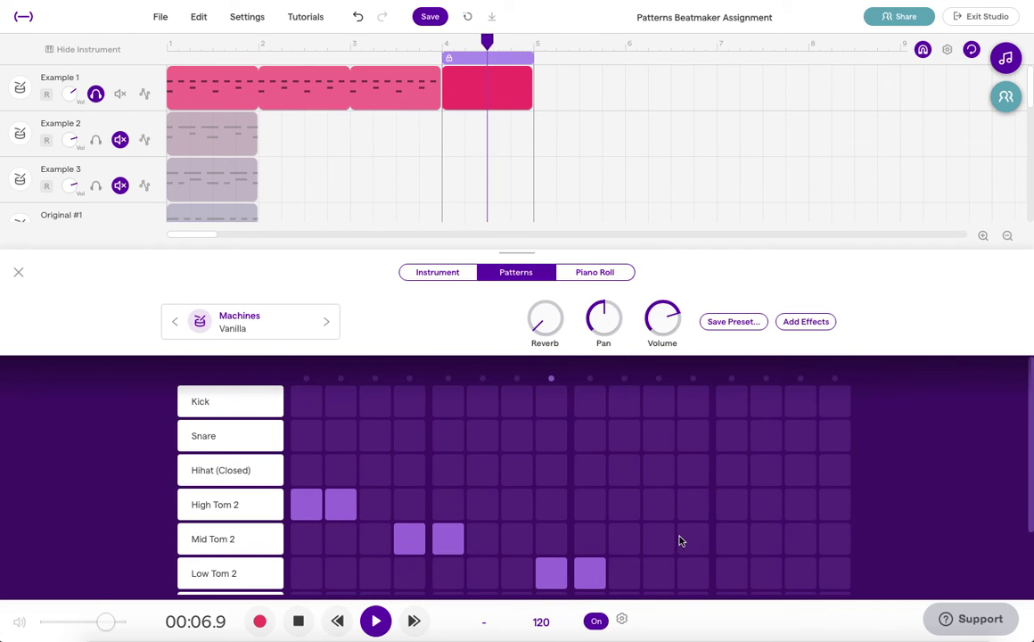
left_click(659, 403)
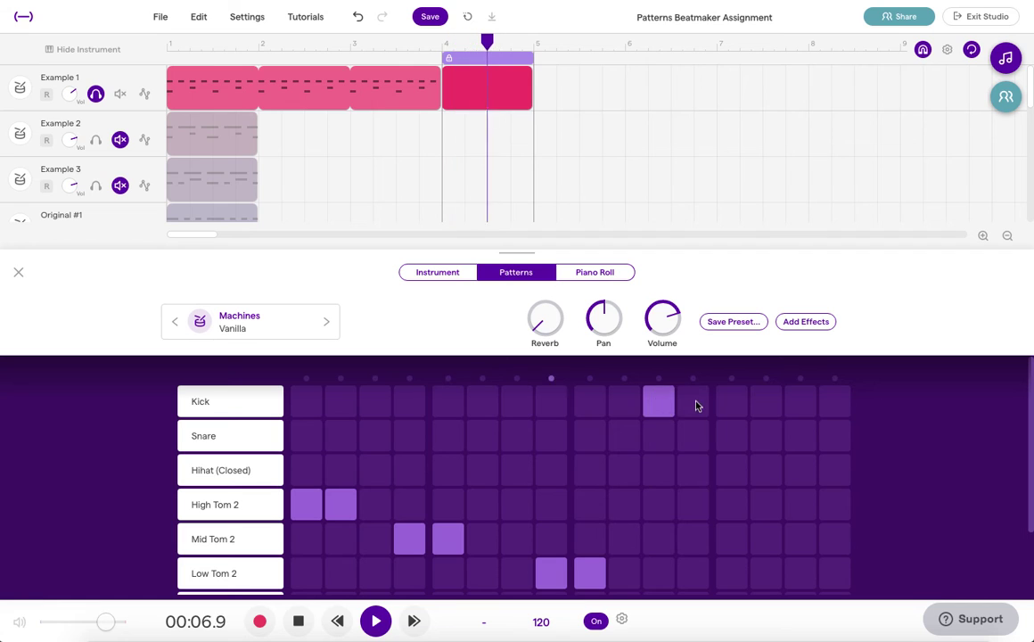
left_click(694, 403)
left_click(659, 401)
left_click(688, 399)
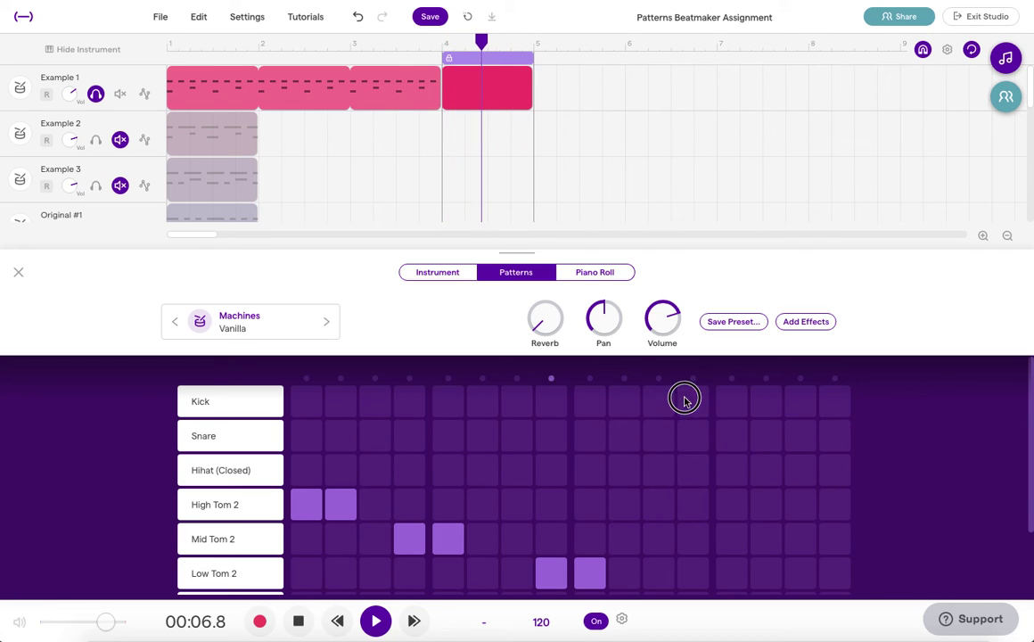
scroll(642, 524, "down", 1)
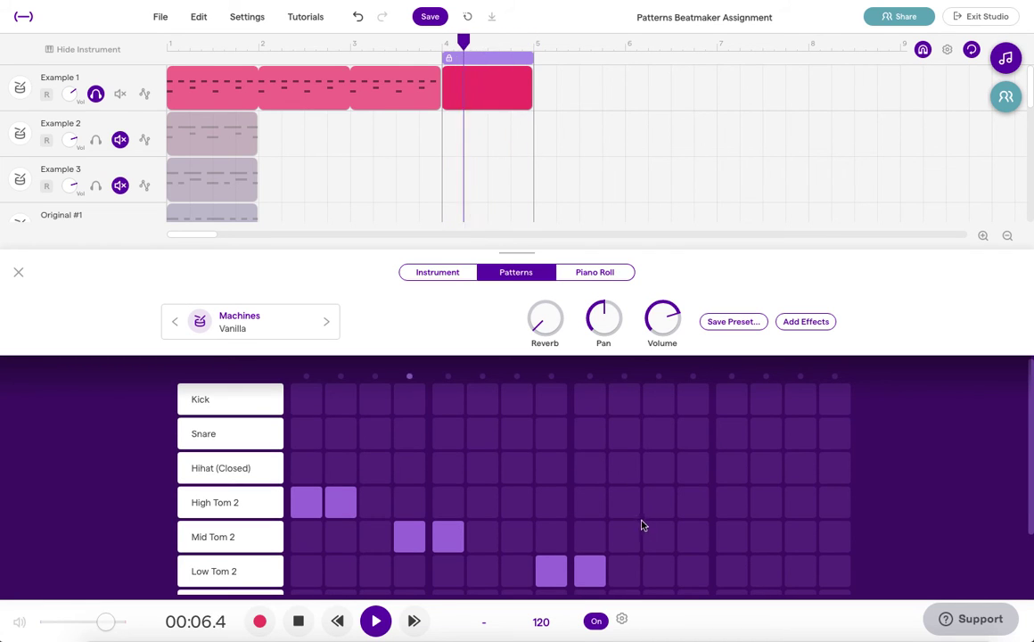
left_click(662, 440)
left_click(692, 436)
left_click(732, 402)
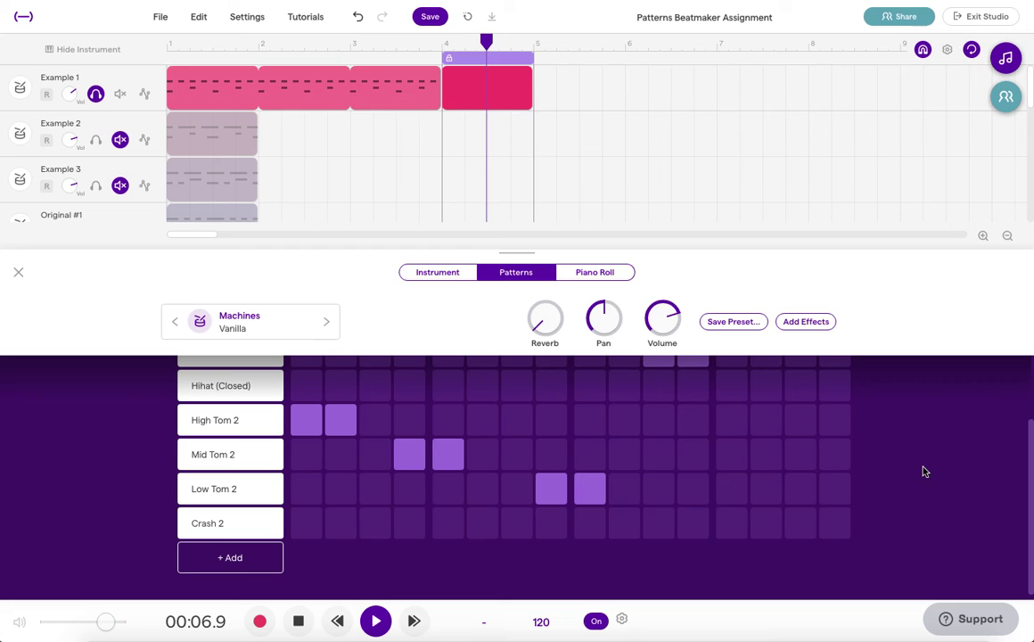
left_click(795, 524)
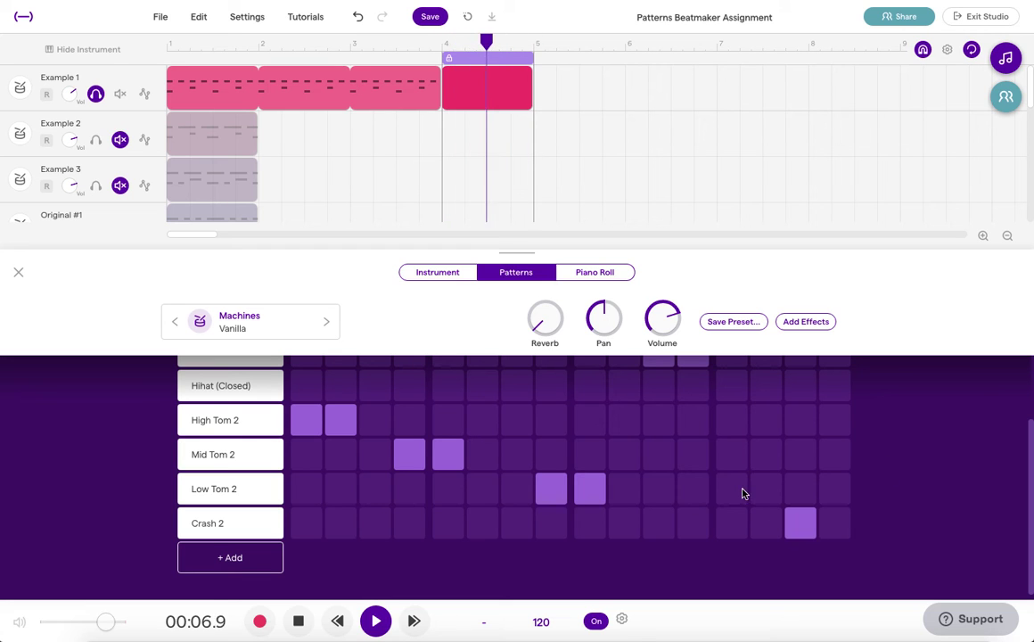
key("space")
- Close the pattern editor and swap Example 1's empty bar-4 region for the Vanilla fill clip
scroll(600, 148, "down", 5)
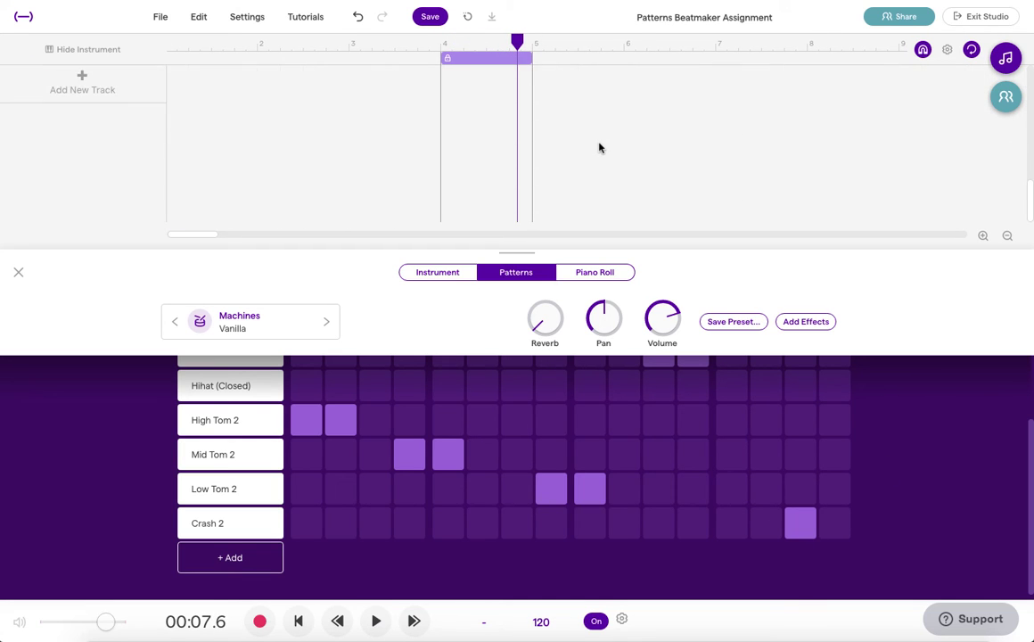
scroll(600, 148, "up", 3)
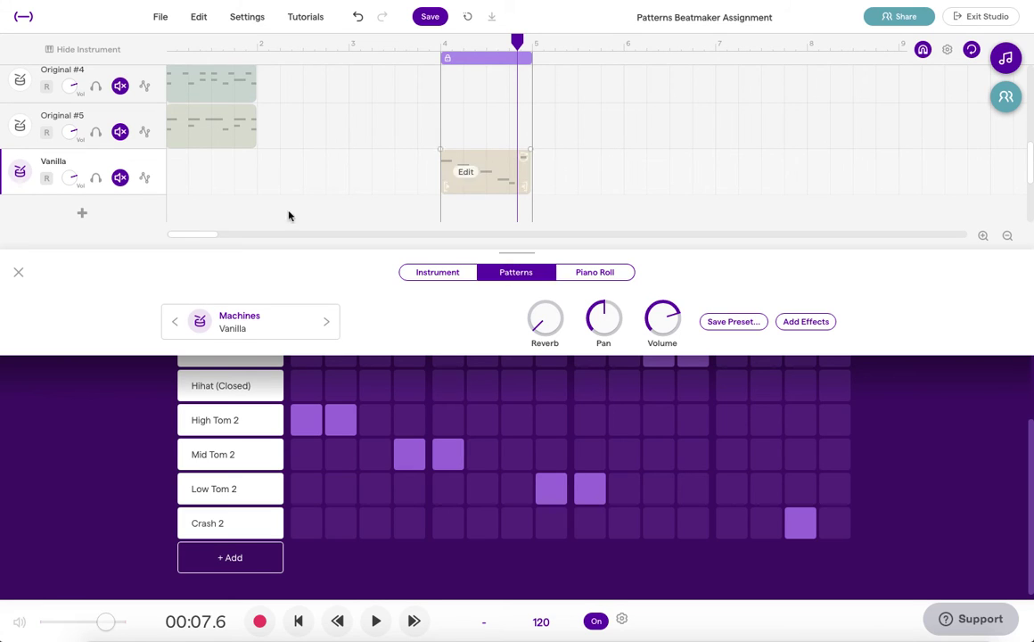
left_click(20, 275)
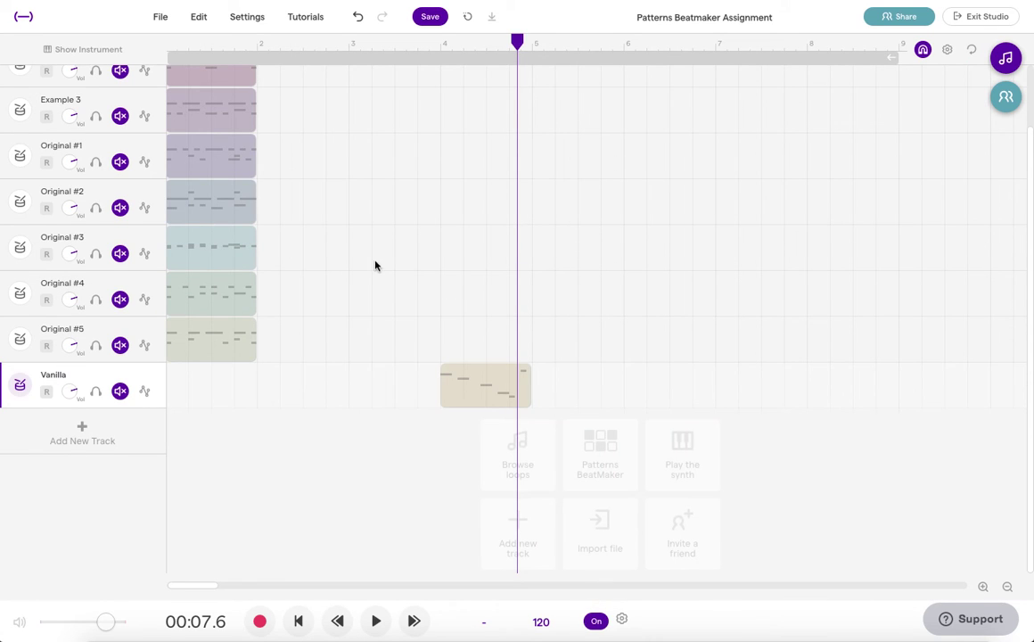
scroll(383, 307, "up", 3)
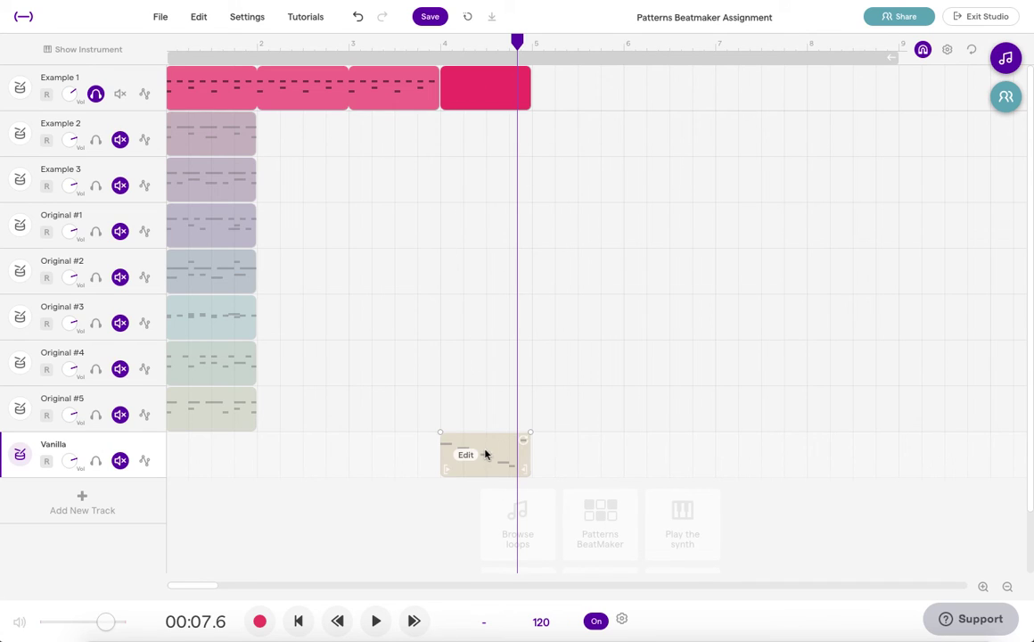
left_click(494, 81)
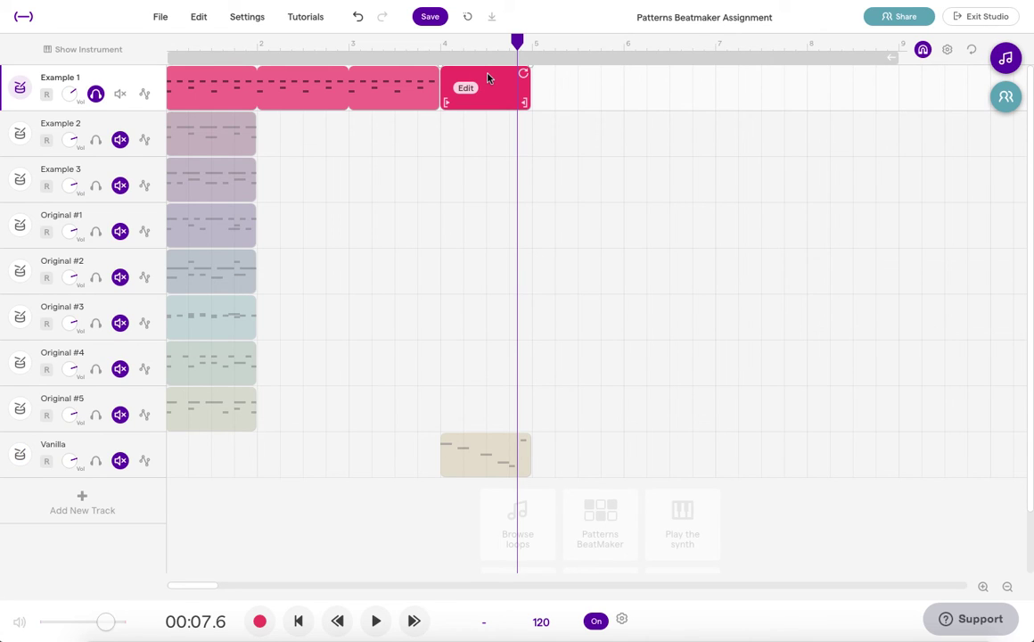
key("Delete")
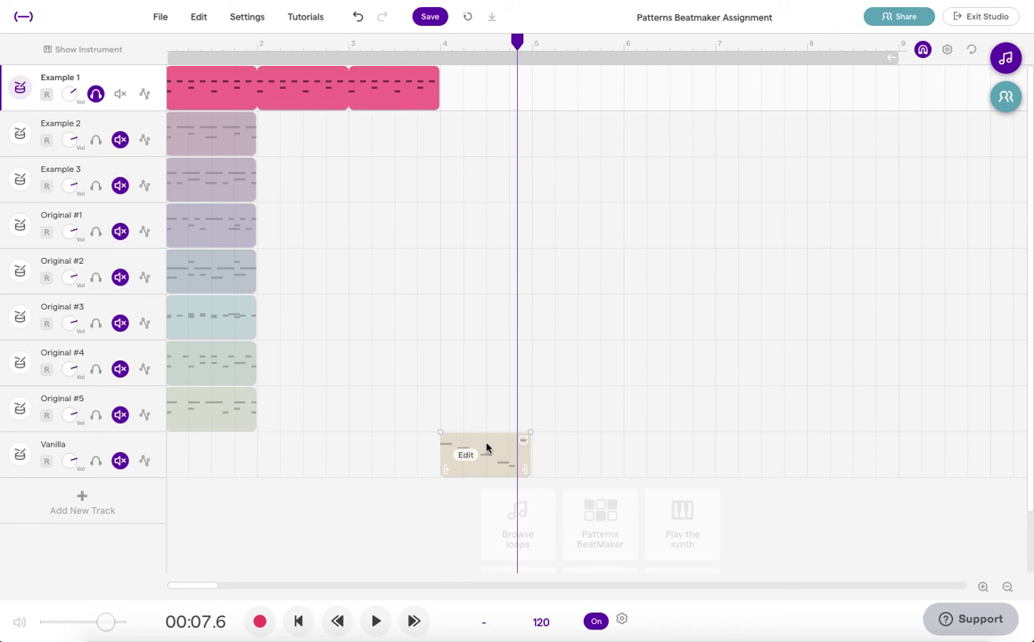
left_click_drag(486, 448, 488, 76)
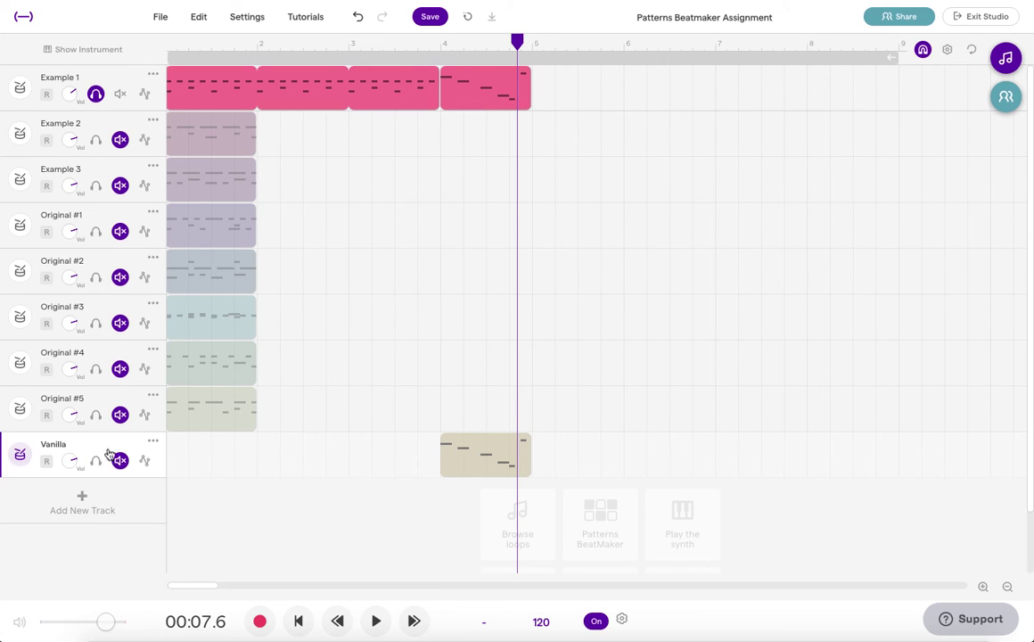
- Delete the Vanilla track, loop bars 1–4, and play from the start
left_click(154, 442)
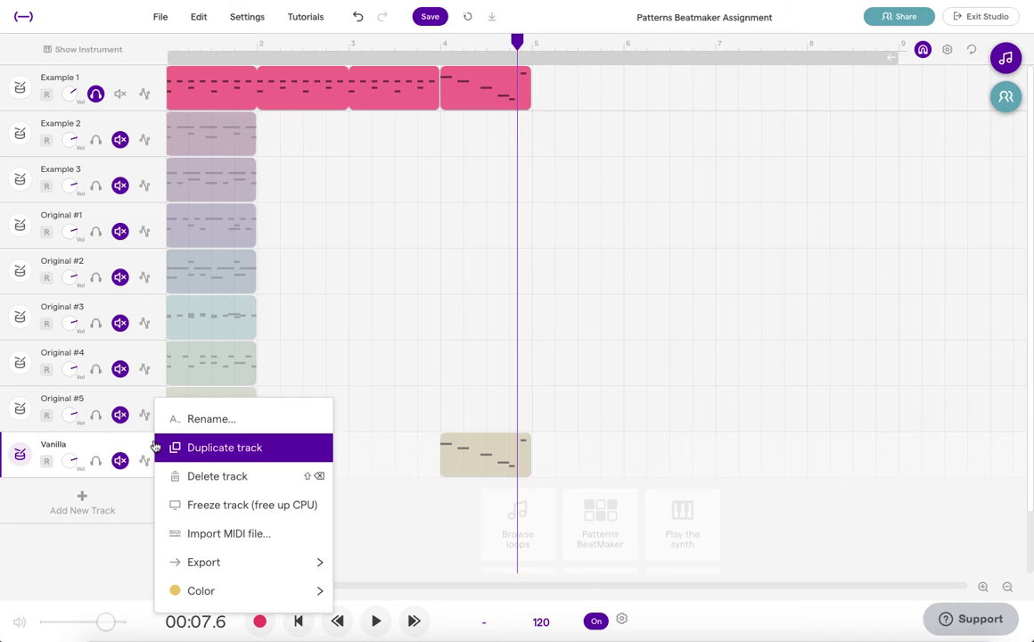
left_click(239, 487)
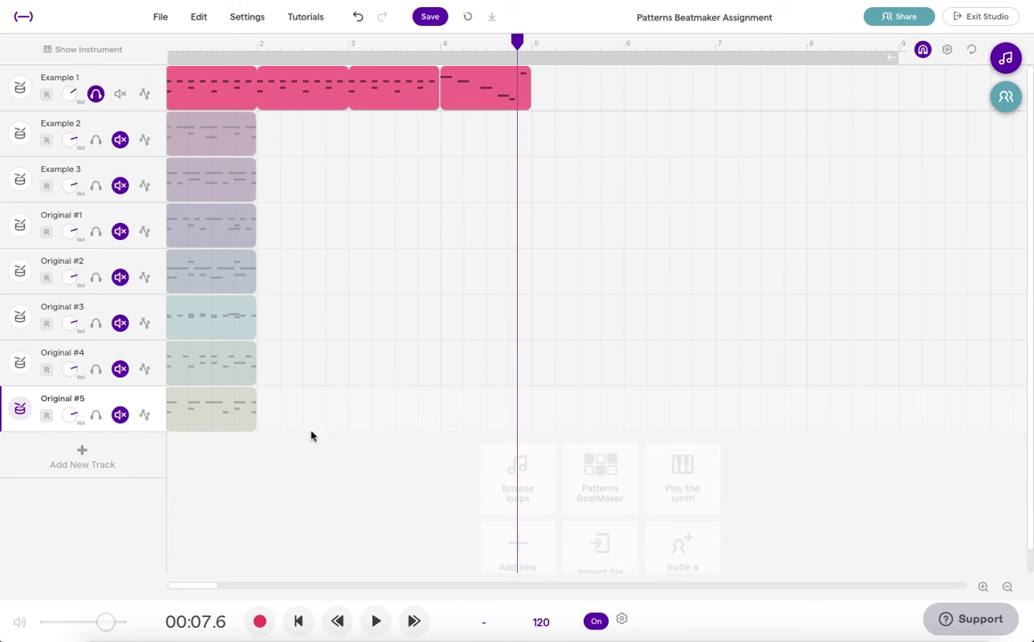
left_click(437, 58)
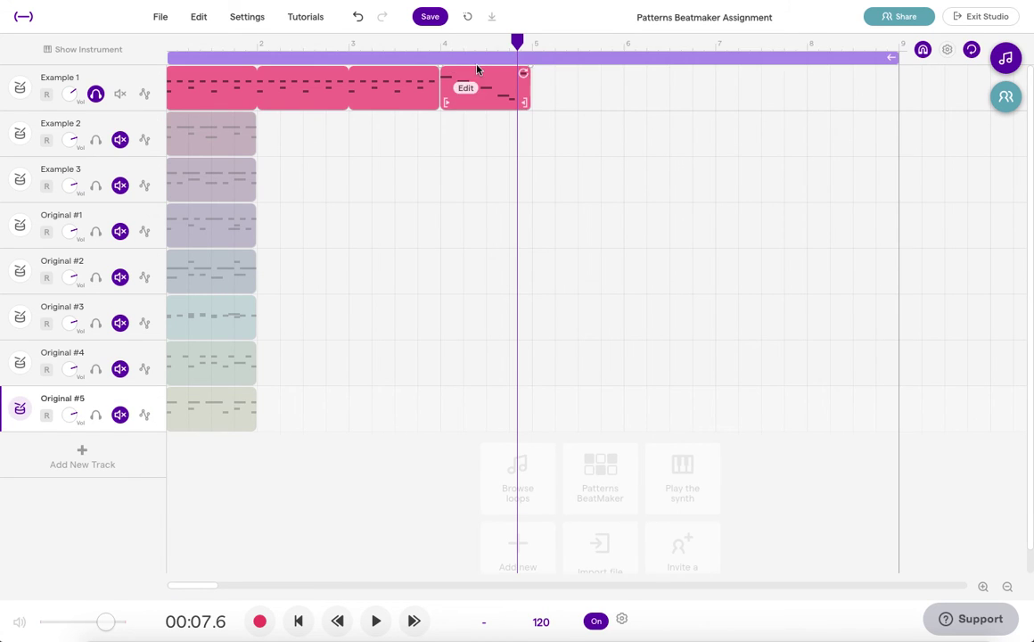
left_click_drag(897, 55, 531, 69)
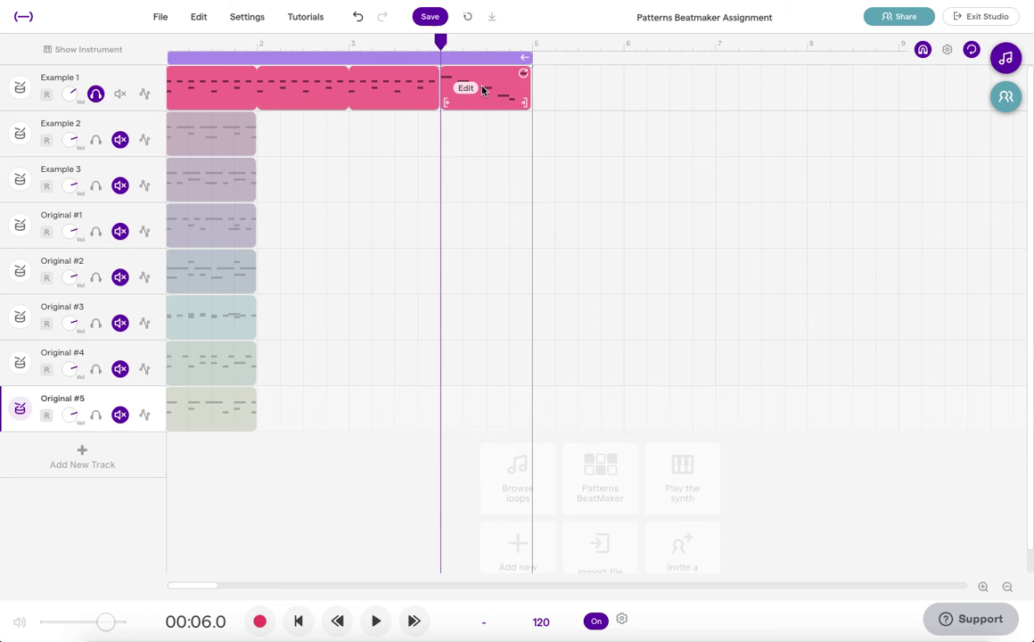
key("Return")
key("space")
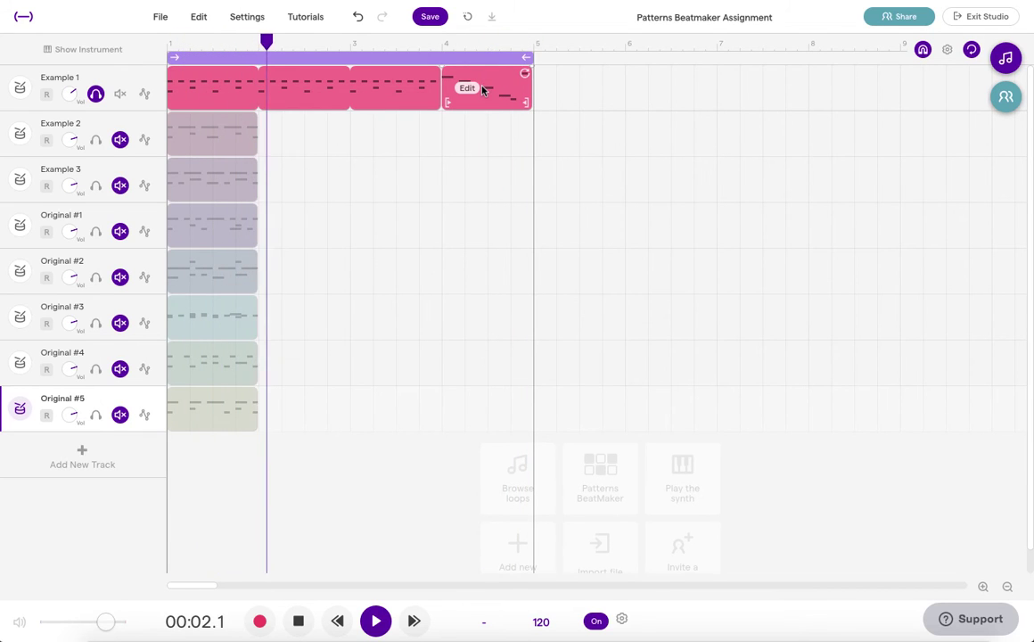
- Load the Drums > Kits > Seventies preset on Example 1 and play the loop to hear it
key("space")
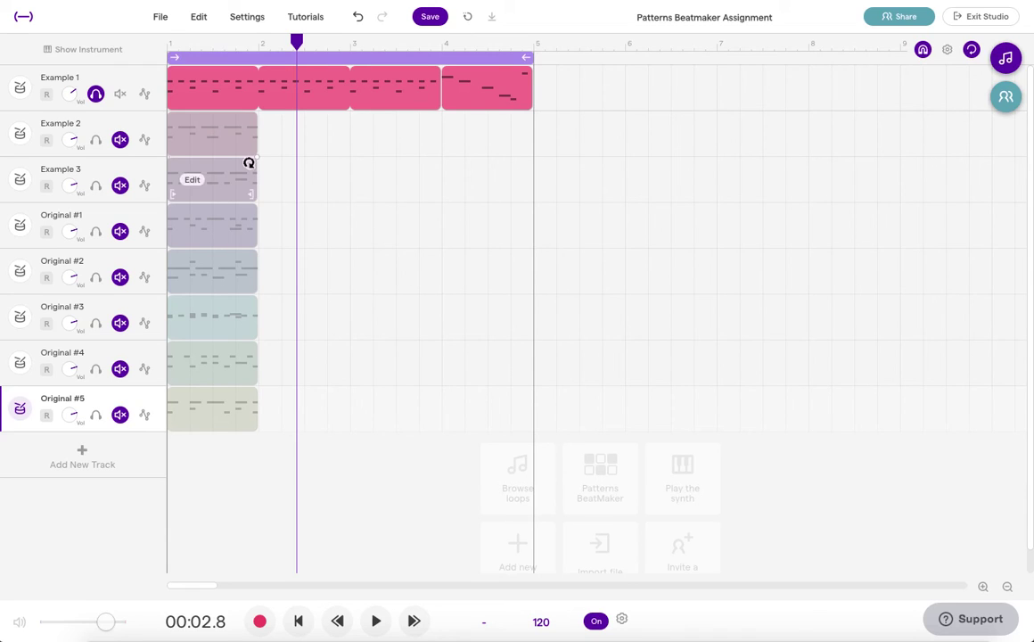
left_click(115, 77)
left_click(115, 78)
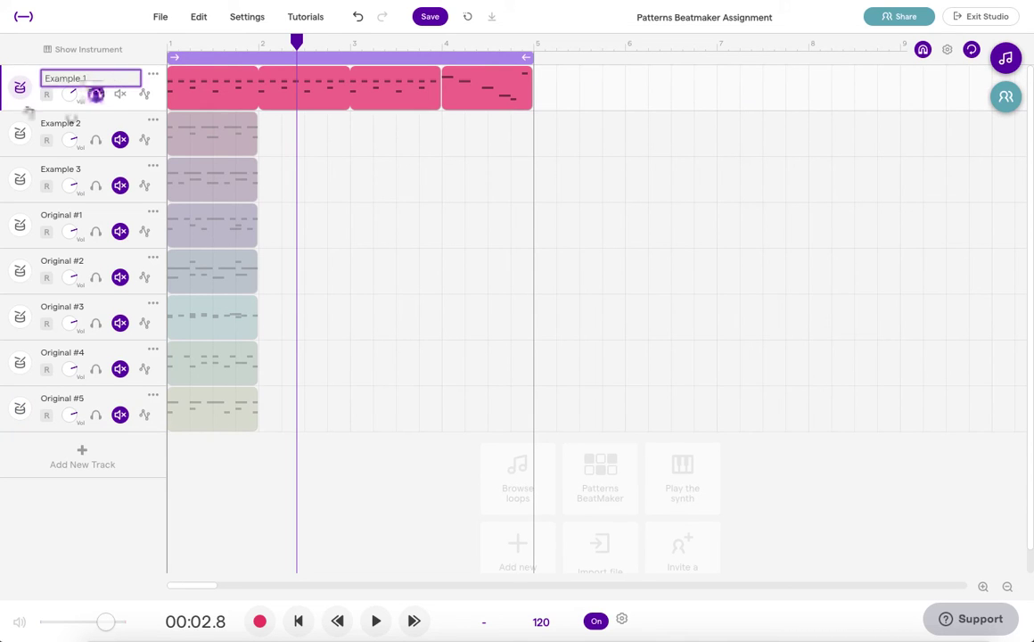
left_click(31, 107)
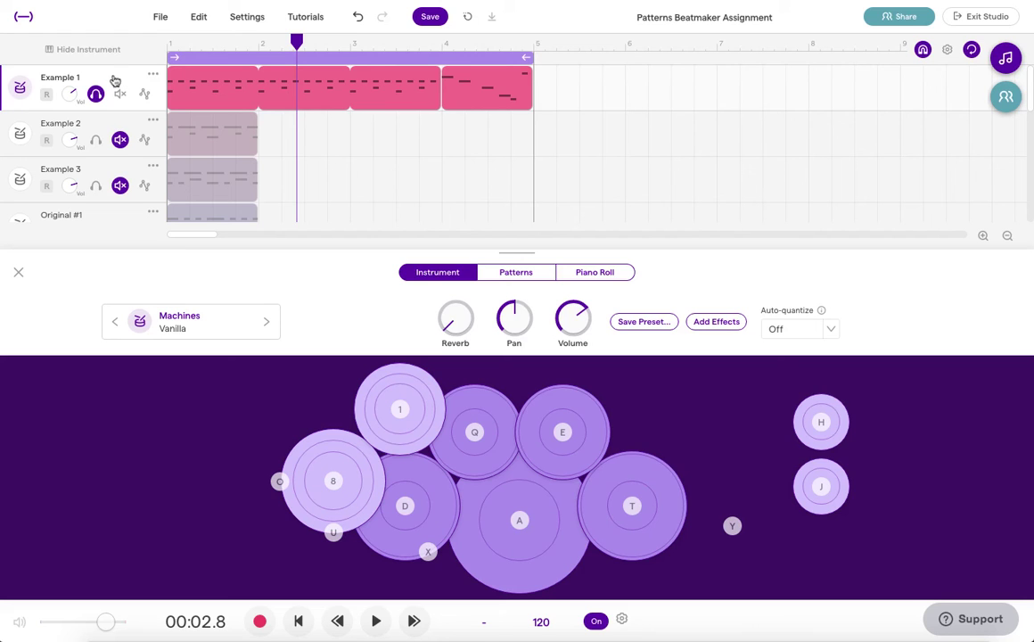
left_click(29, 87)
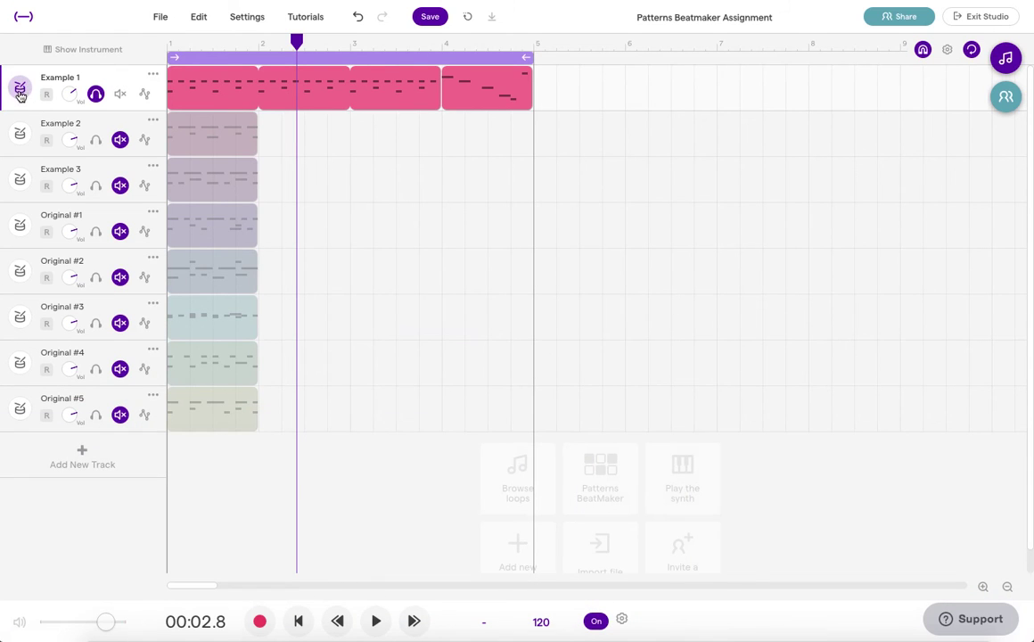
left_click(20, 92)
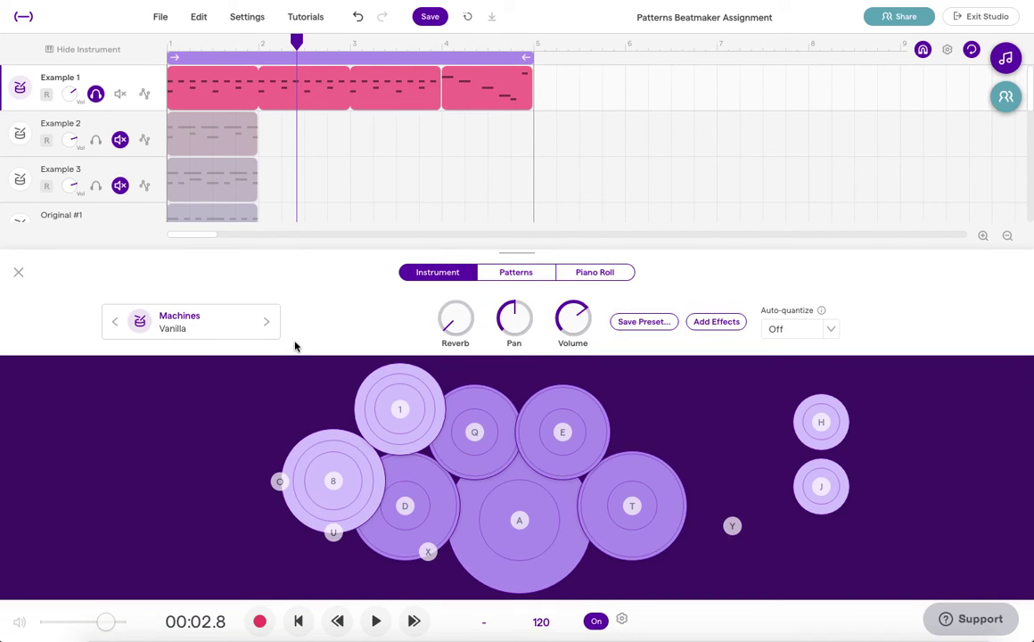
left_click(191, 323)
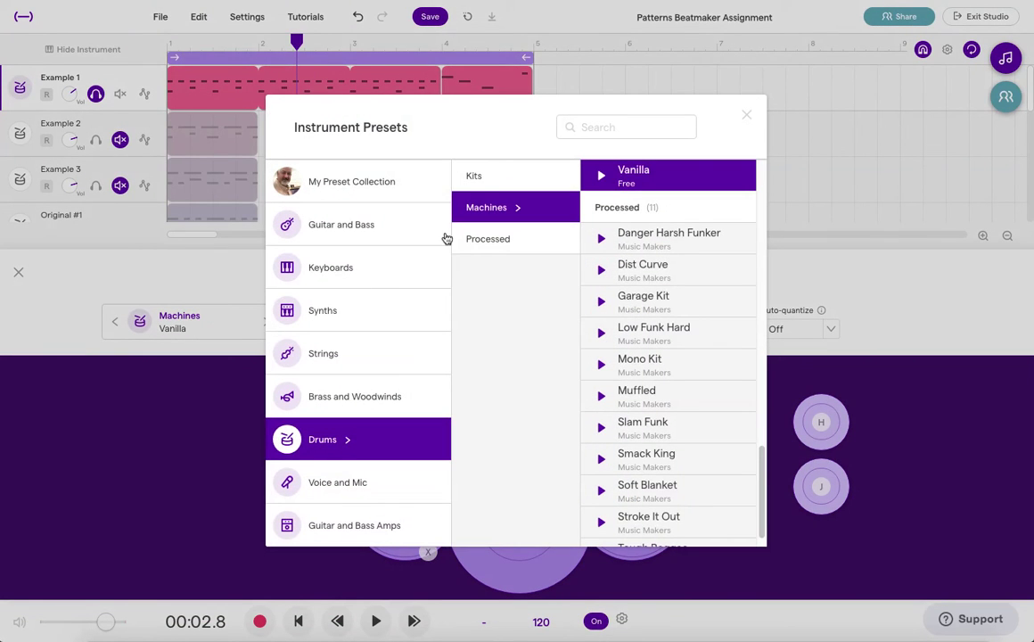
left_click(469, 171)
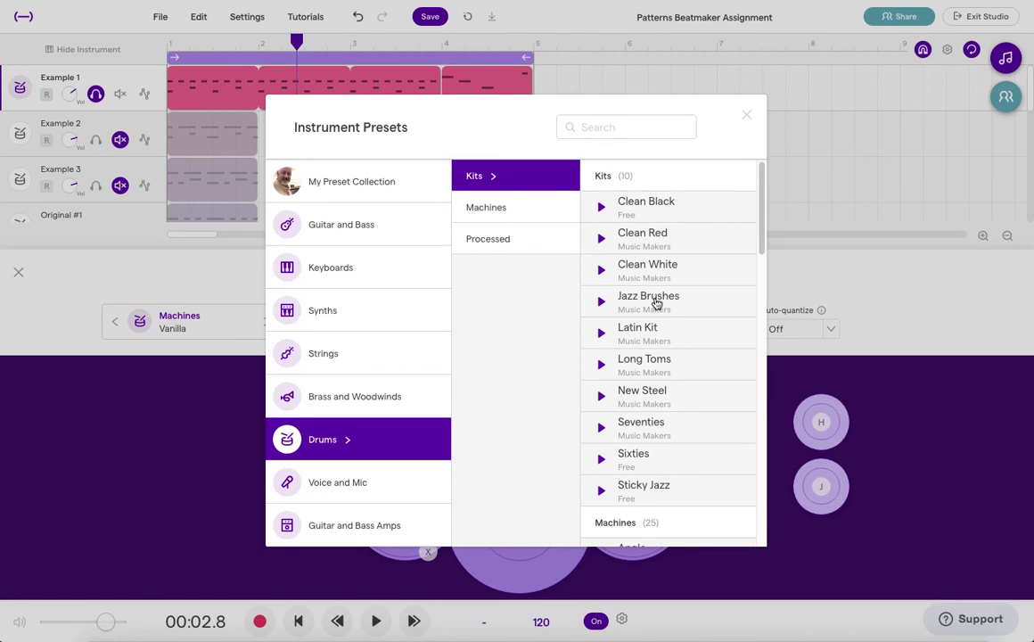
left_click(654, 433)
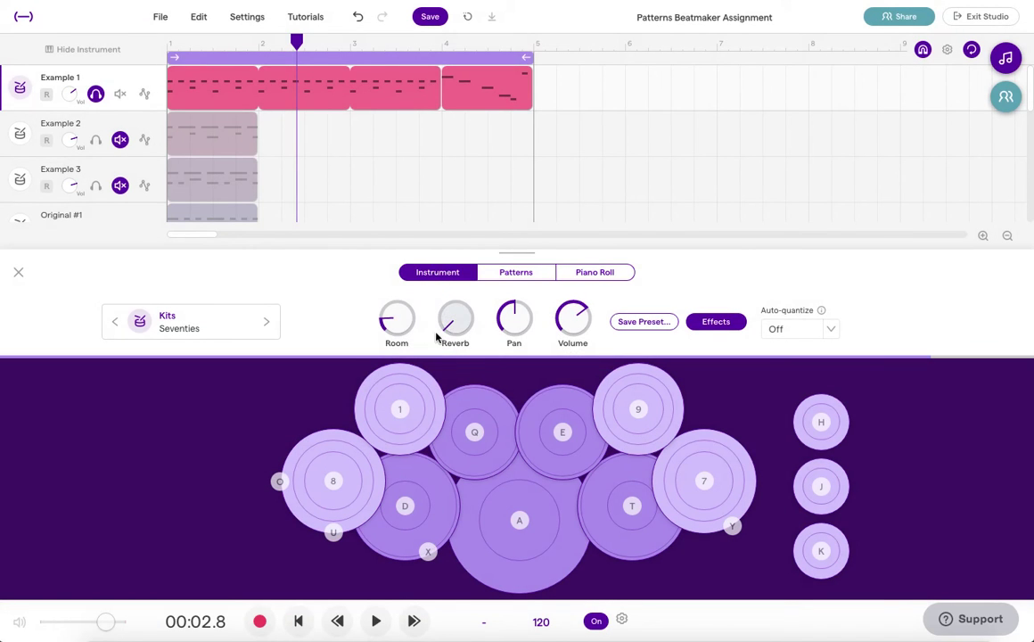
key("Return")
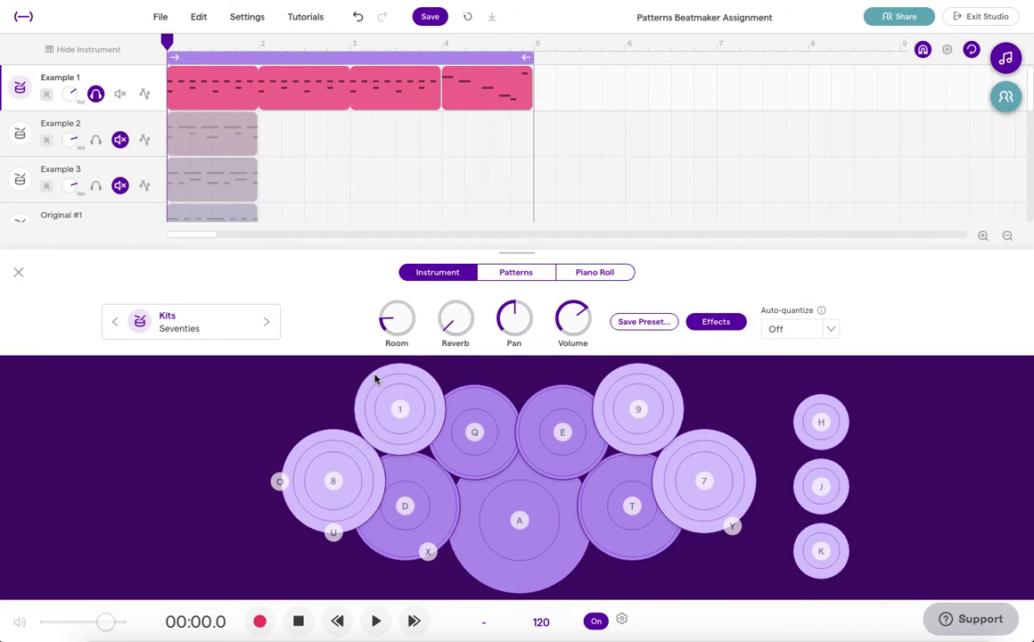
key("space")
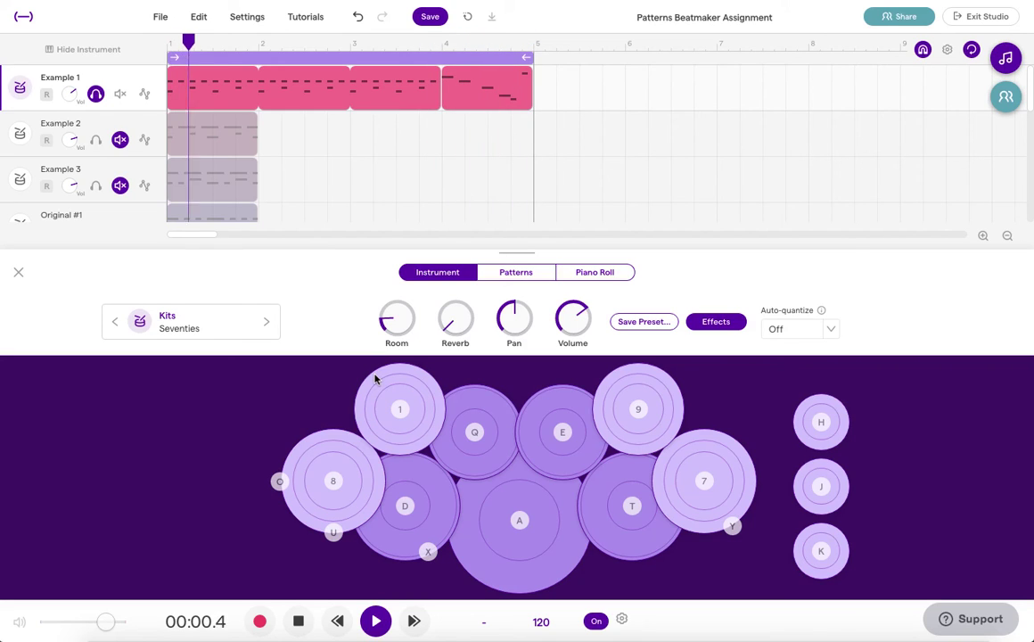
key("space")
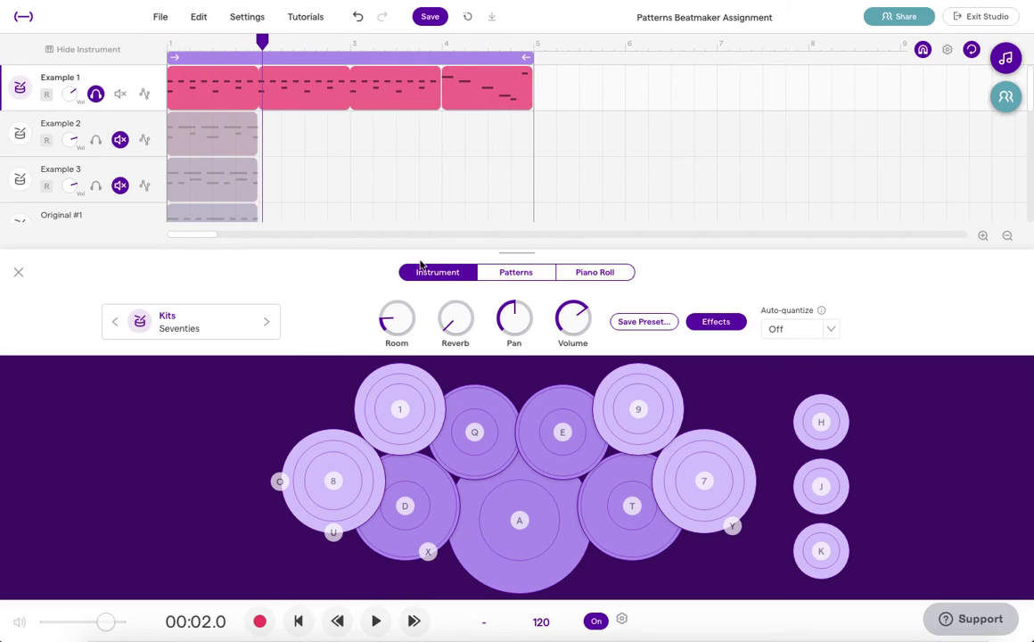
- Move the fill's Low Tom 2 hit earlier and adjust its Snare hits, then close the pattern editor
left_click(503, 87)
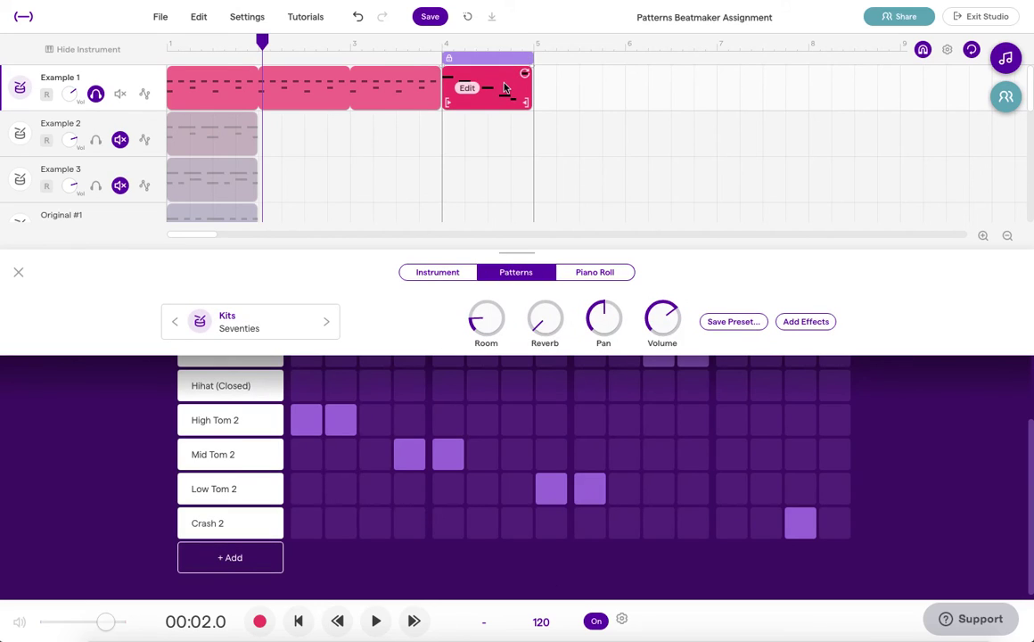
left_click(518, 493)
left_click(588, 490)
scroll(647, 474, "up", 2)
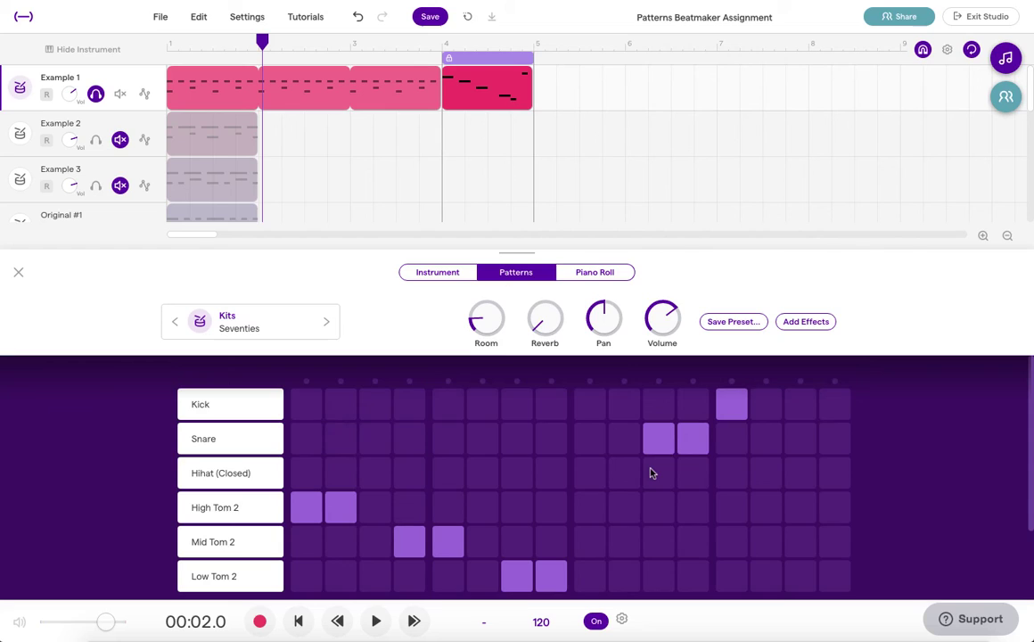
left_click(630, 432)
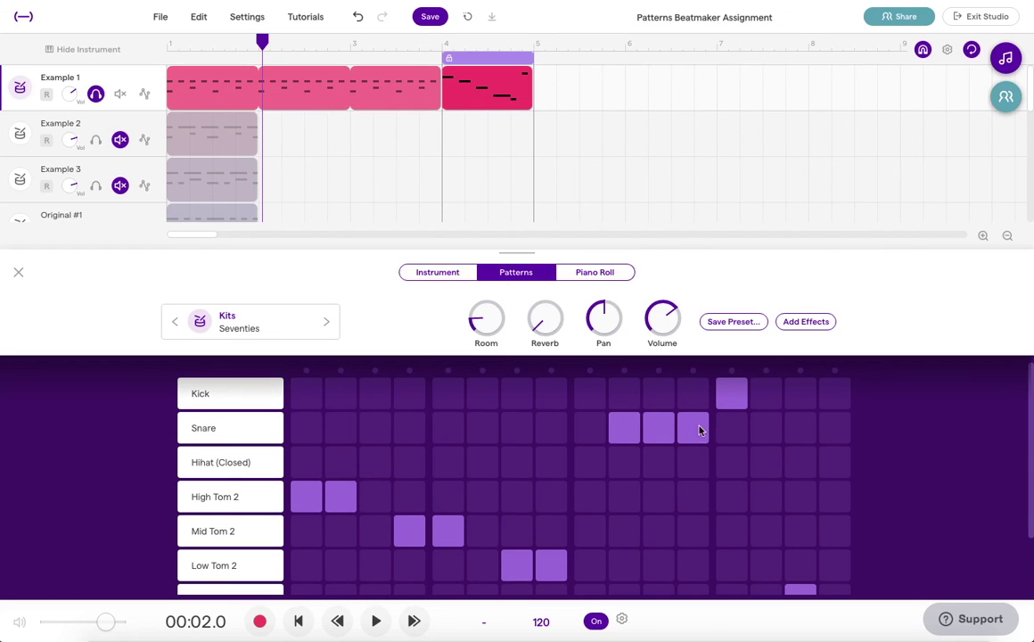
left_click(695, 430)
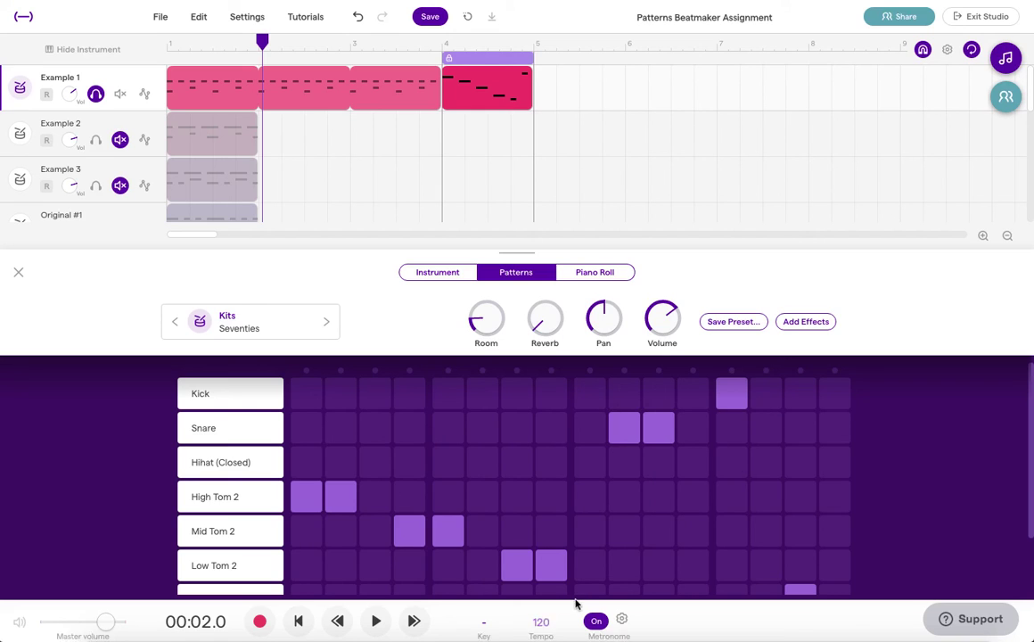
scroll(510, 455, "down", 1)
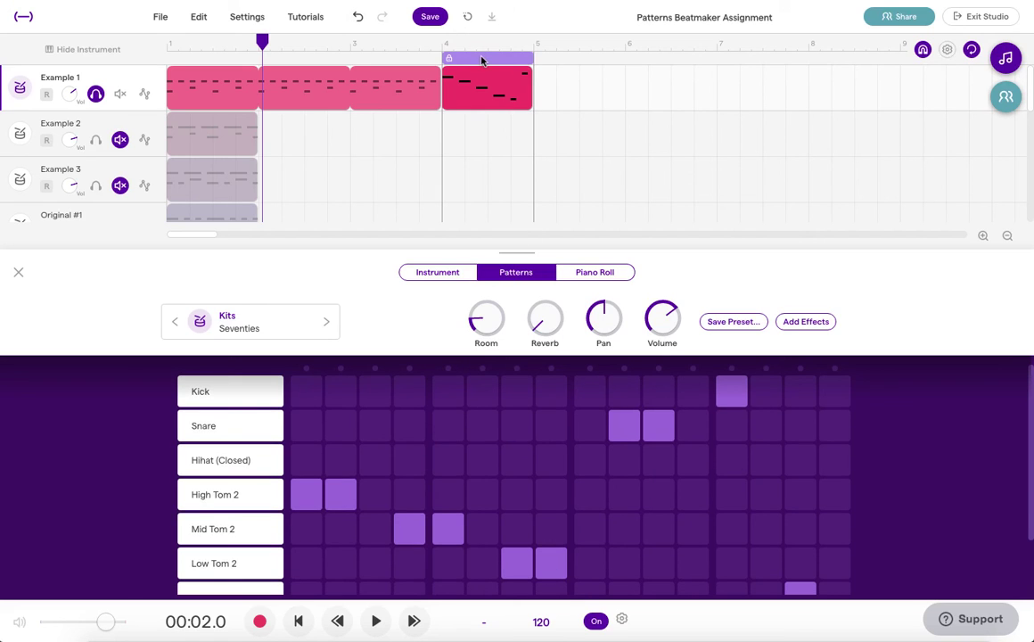
left_click(392, 84)
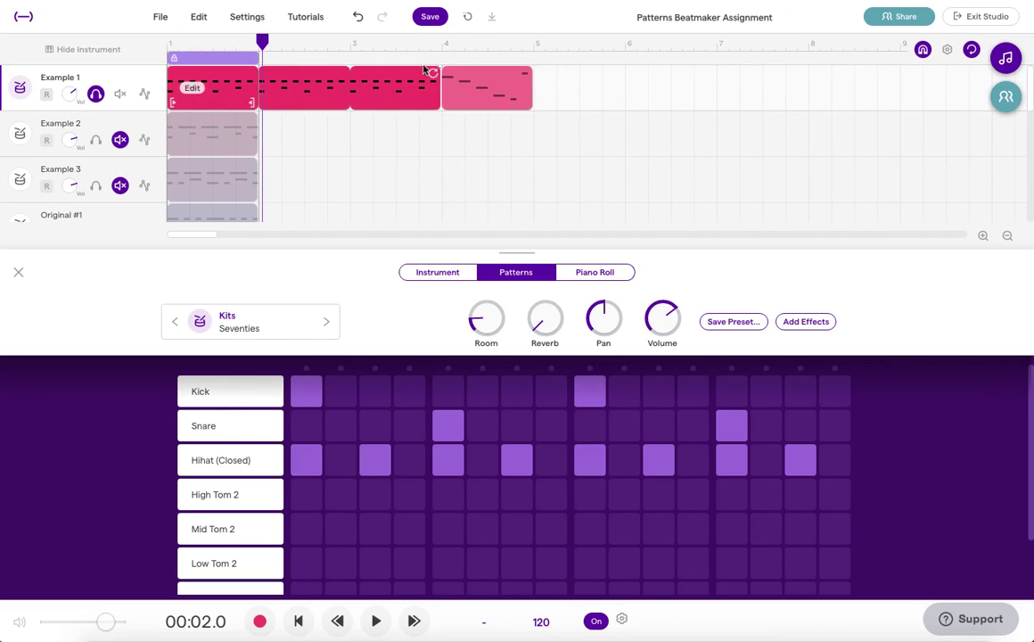
left_click(225, 58)
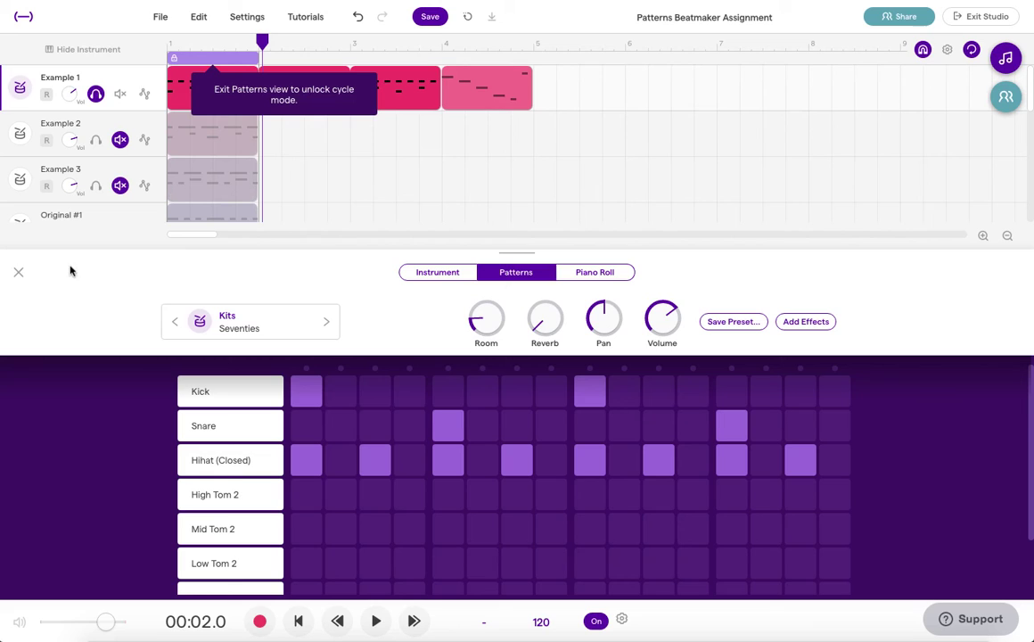
left_click(18, 271)
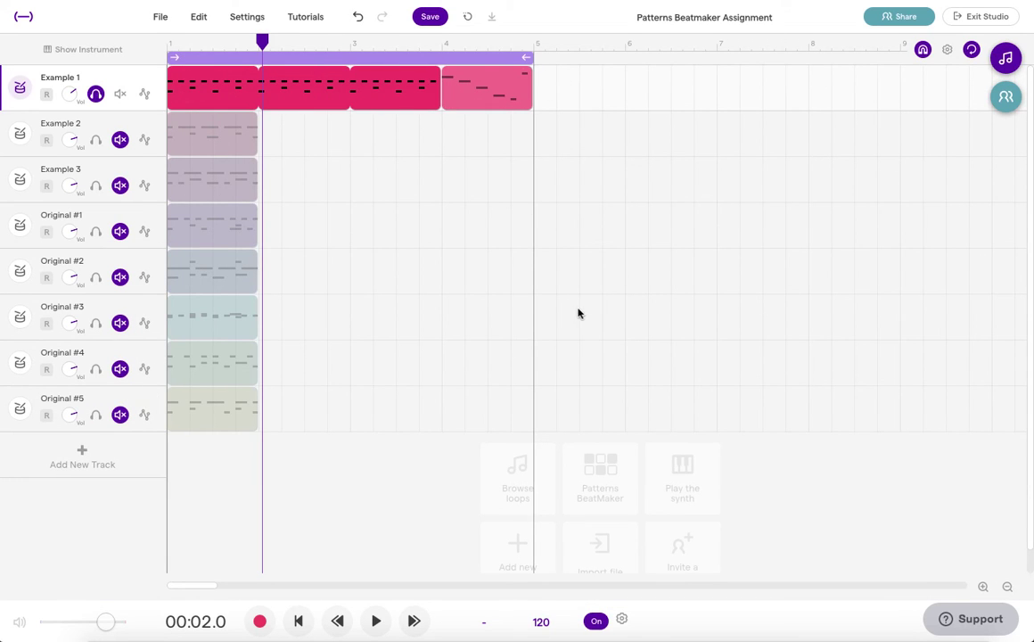
- Add an empty Vanilla beatmaker drum track, then play the four-measure Example 1 beat from the start
left_click(603, 490)
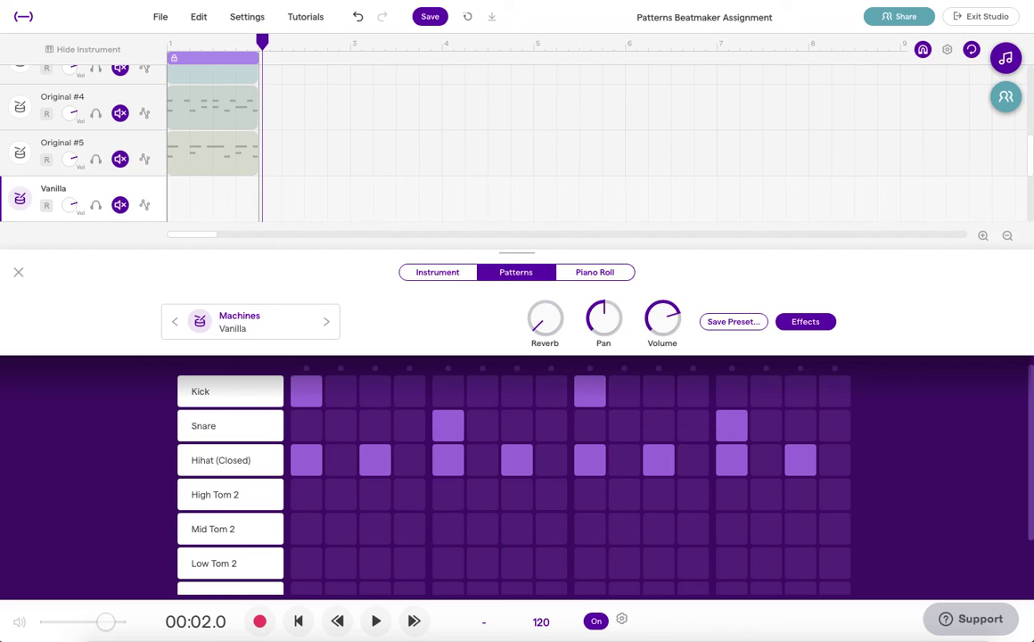
left_click(18, 271)
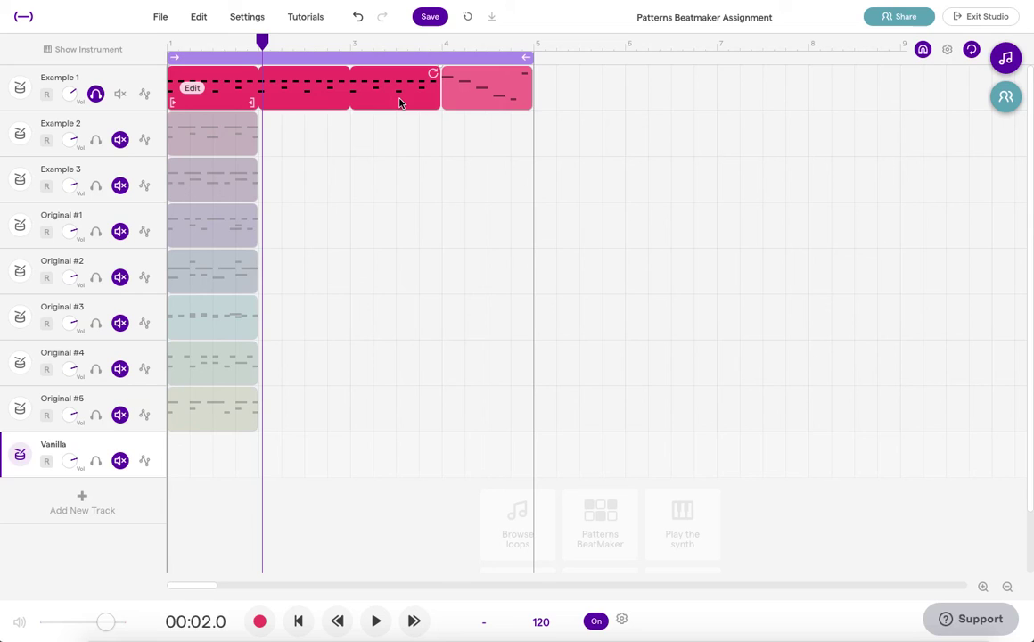
key("Return")
key("space")
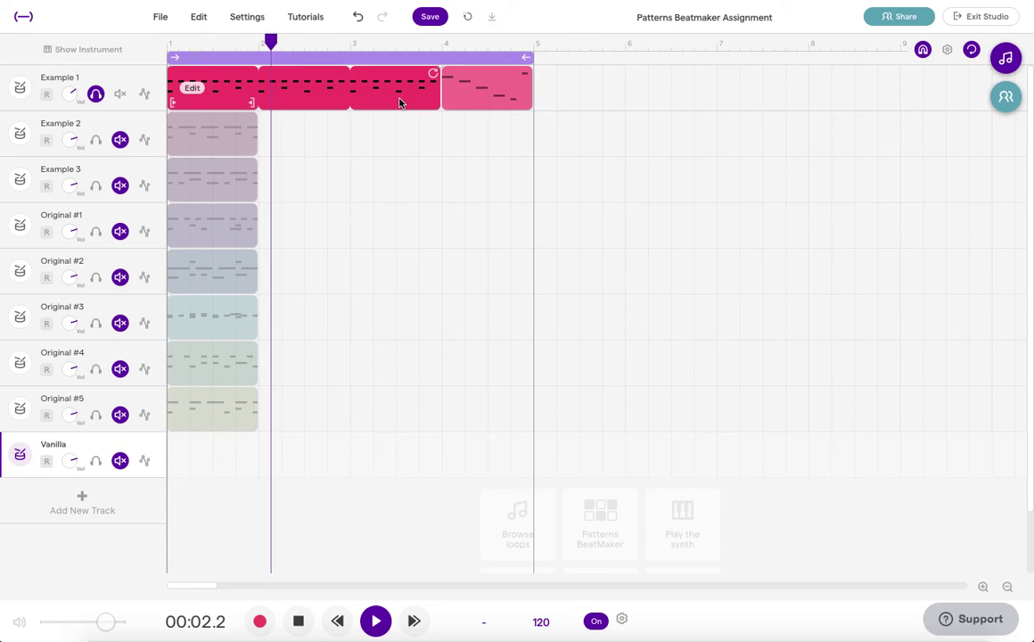
key("space")
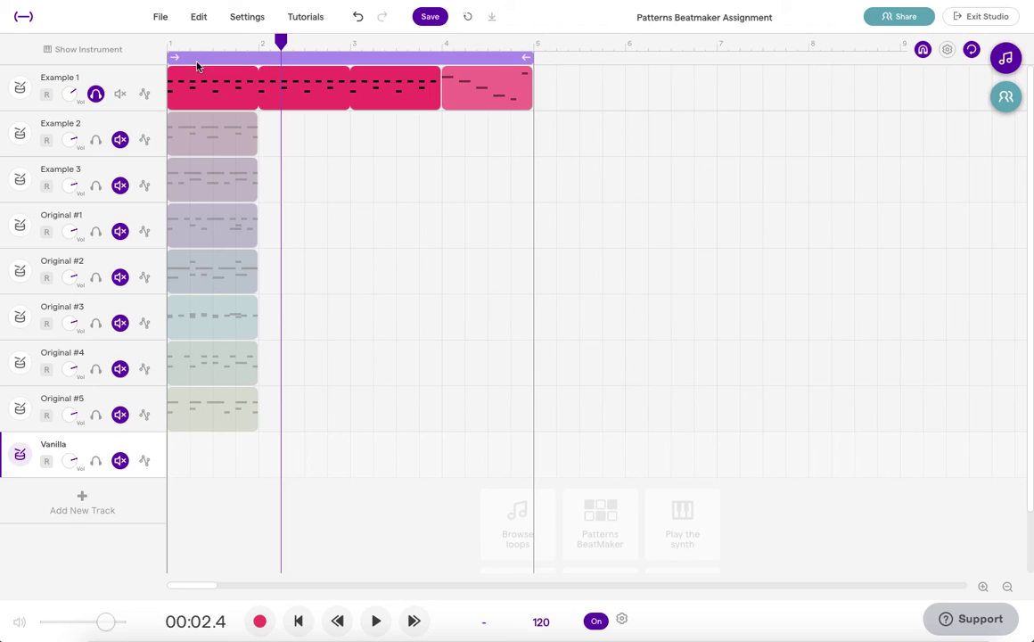
mouse_move(231, 274)
- Switch Example 2's drum kit from Vanilla to the Drums > Machines > Attitude preset
left_click(21, 135)
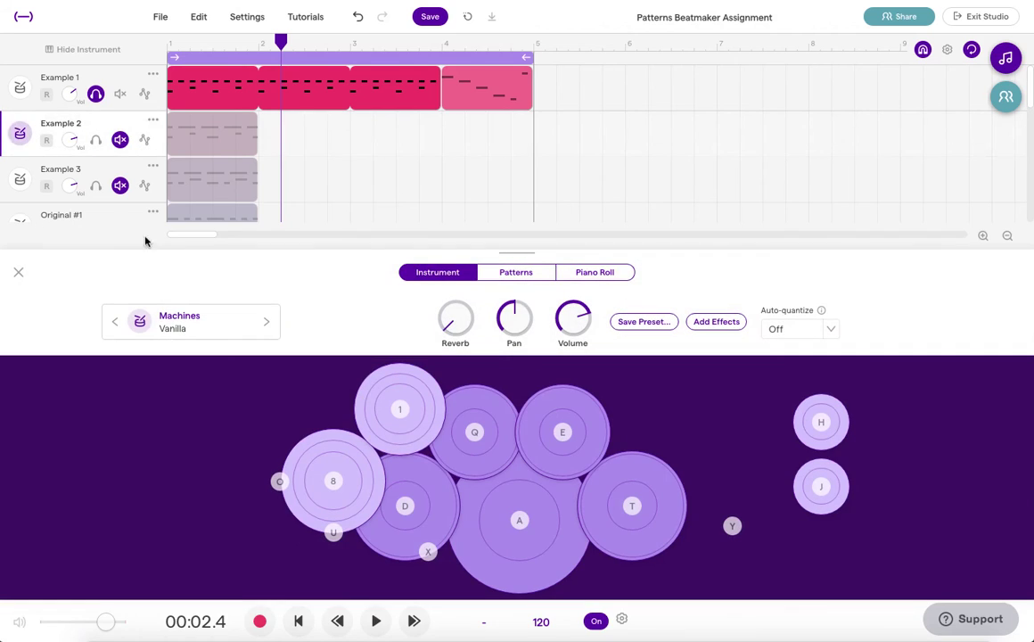
left_click(230, 325)
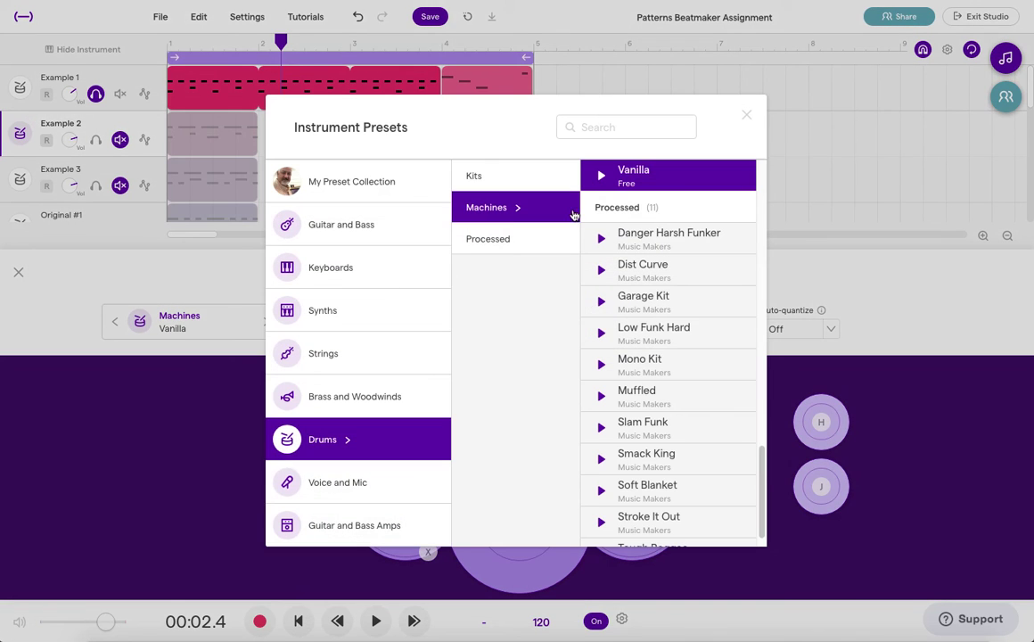
left_click(514, 177)
left_click(521, 210)
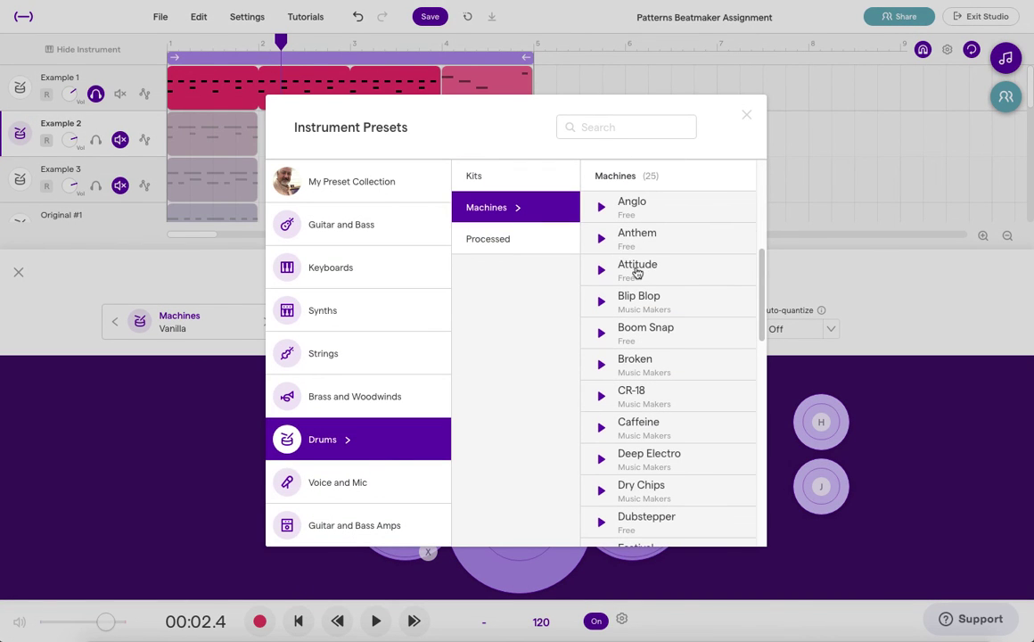
left_click(638, 267)
left_click(475, 175)
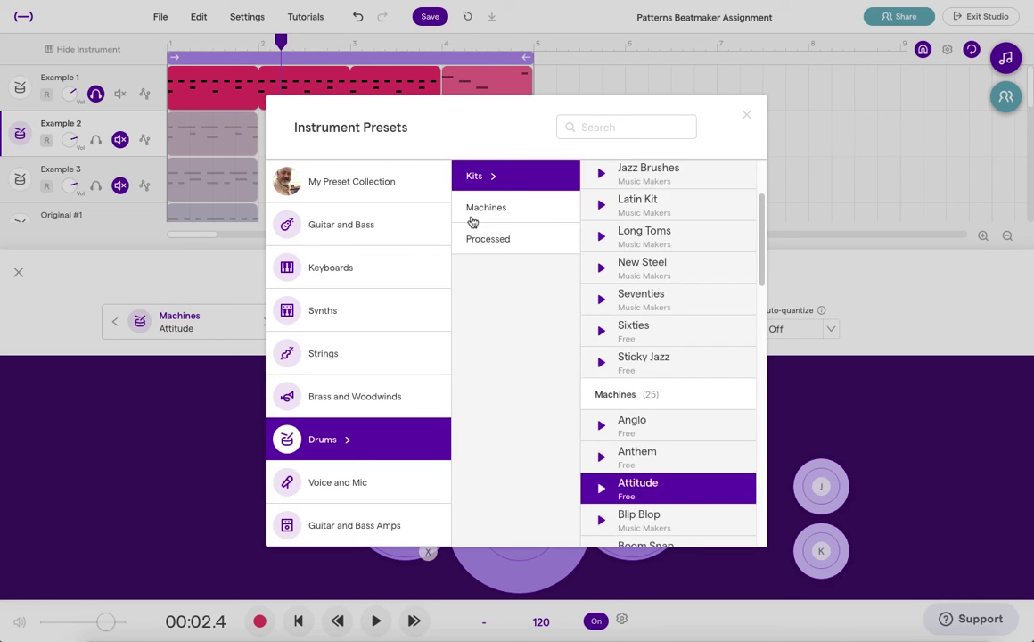
left_click(745, 116)
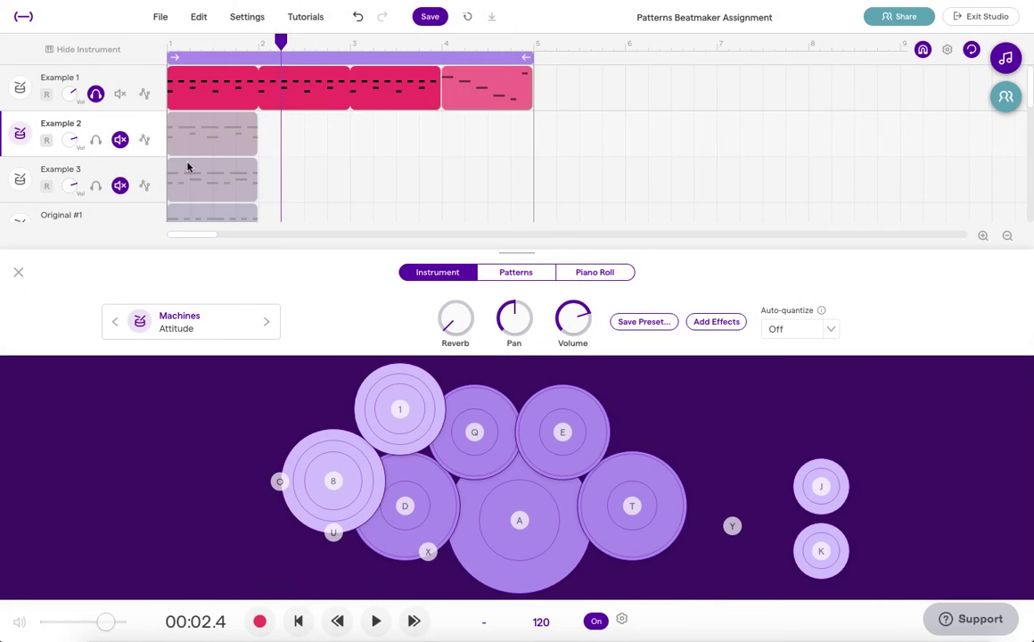
- Close the instrument panel and solo Example 2 instead of Example 1
left_click(19, 274)
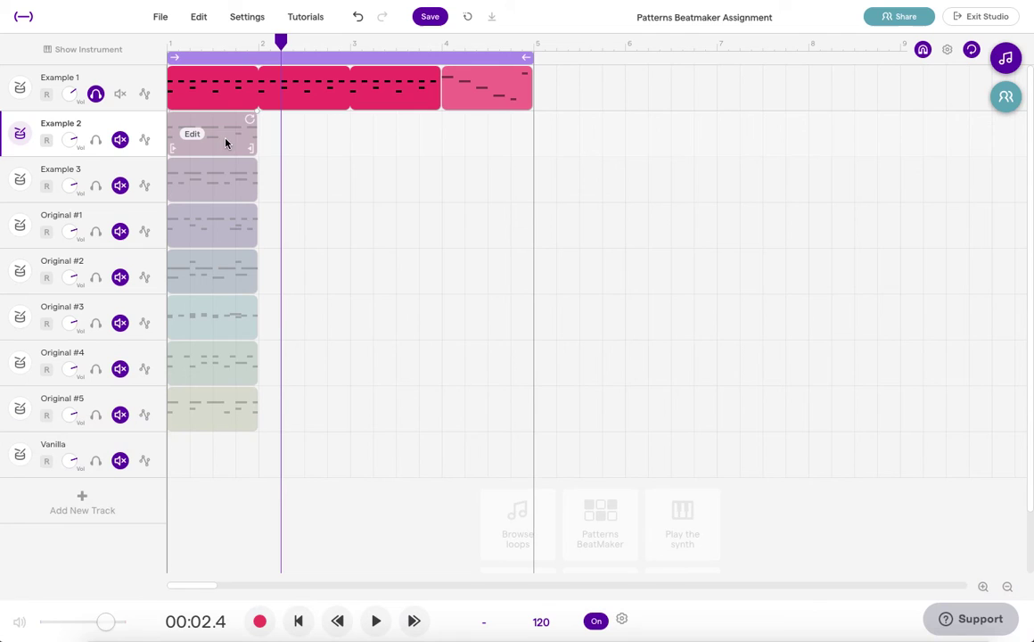
left_click(95, 94)
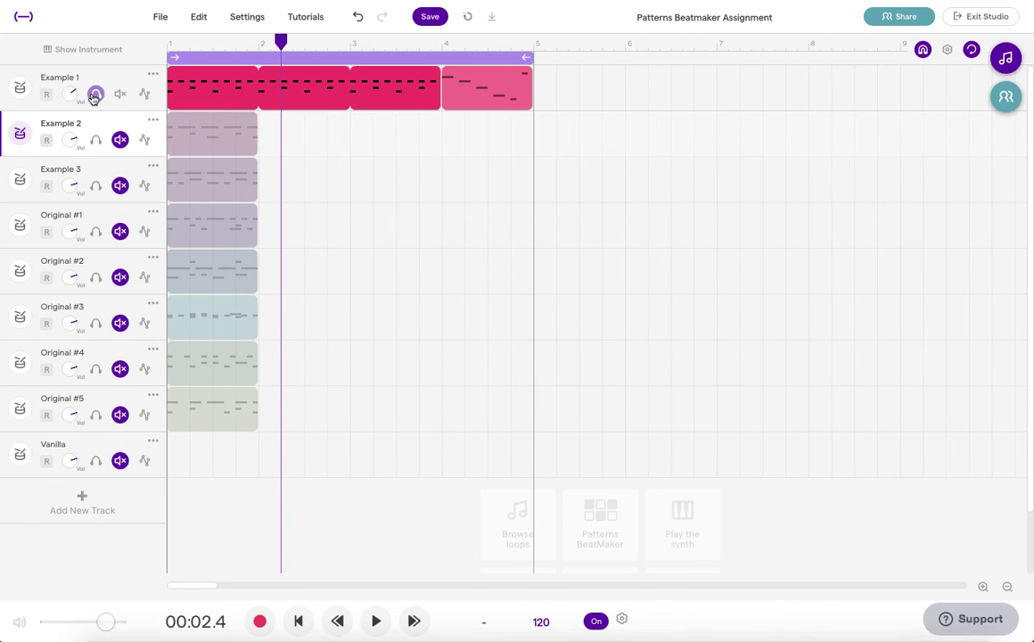
left_click(95, 139)
- Loop Example 2's one-measure beat through bar 3 and put the playhead at bar 4
mouse_move(247, 121)
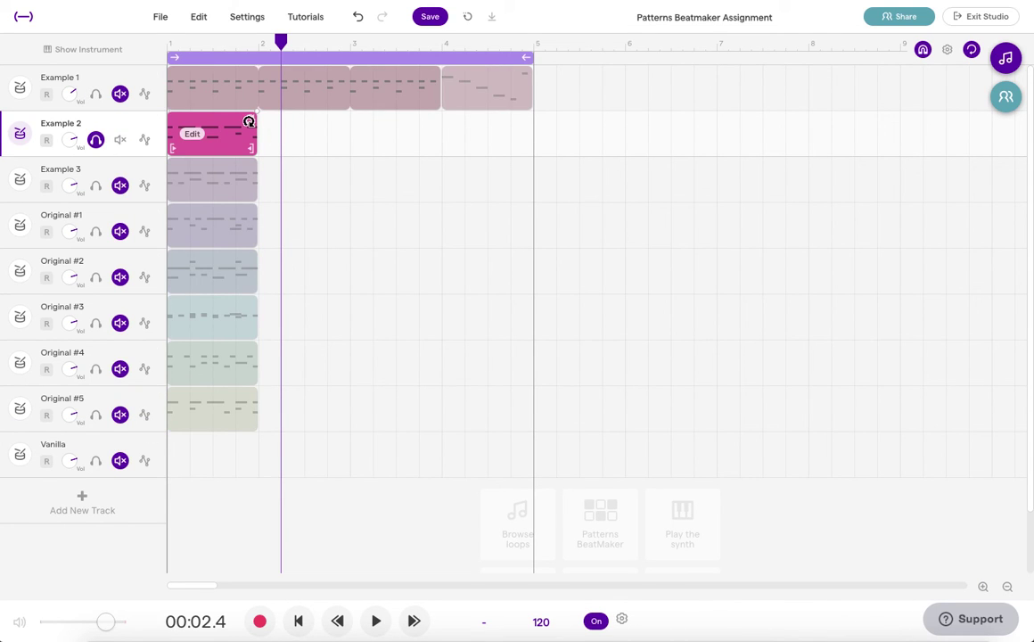
left_click_drag(251, 120, 438, 131)
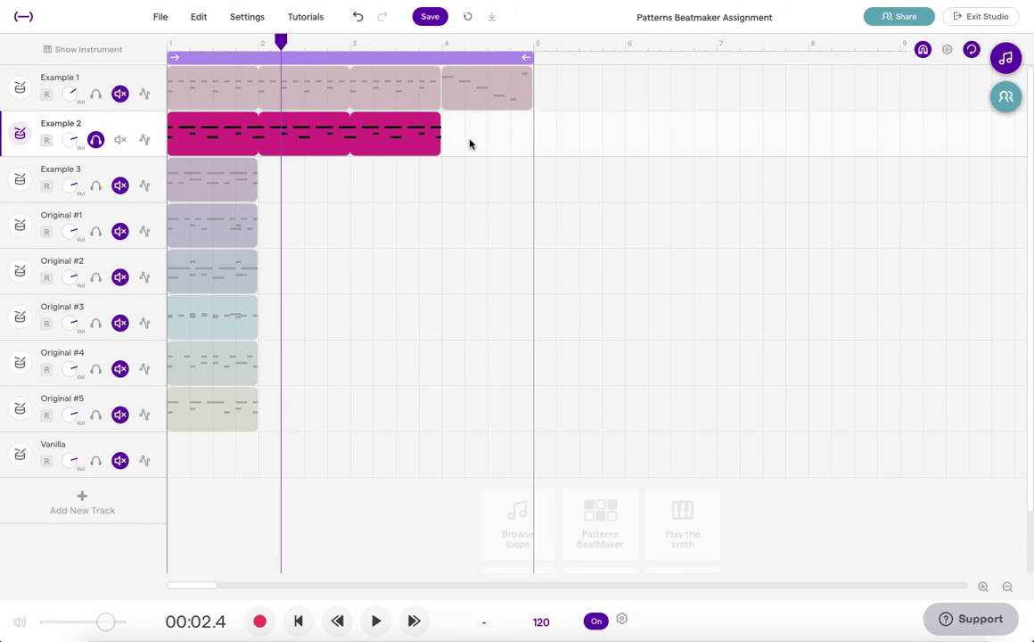
left_click(443, 51)
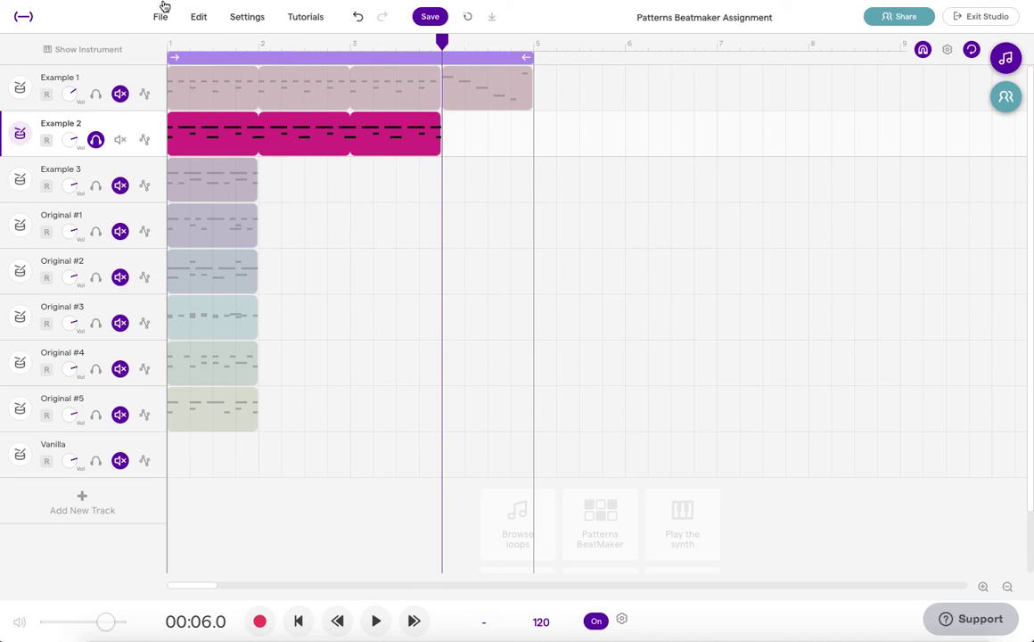
- Create an empty bar-4 region on Example 2 from the Edit menu and open its Attitude step pattern
left_click(198, 16)
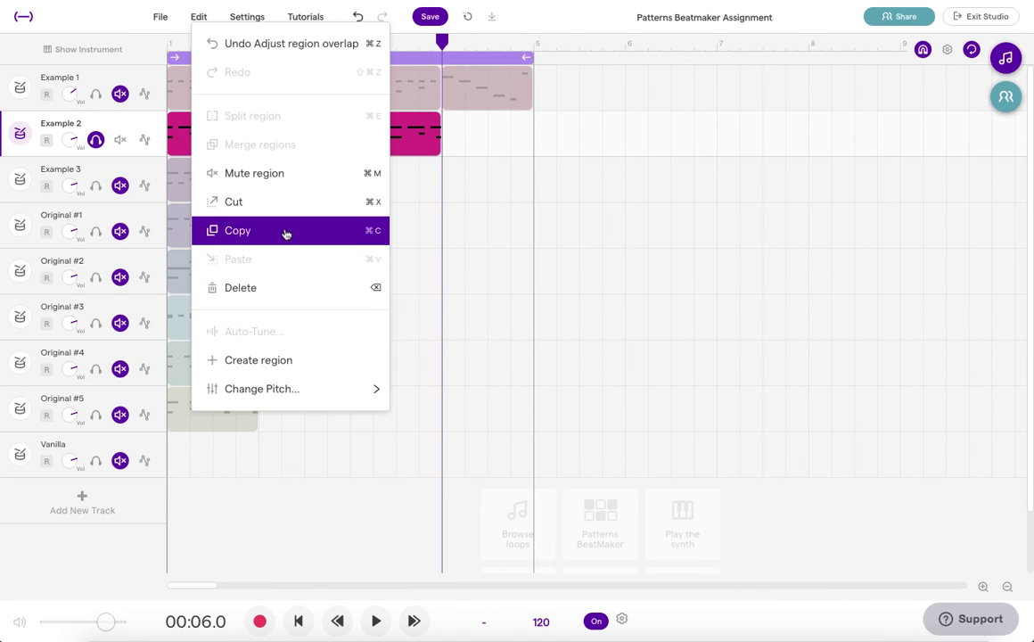
left_click(312, 363)
double_click(484, 130)
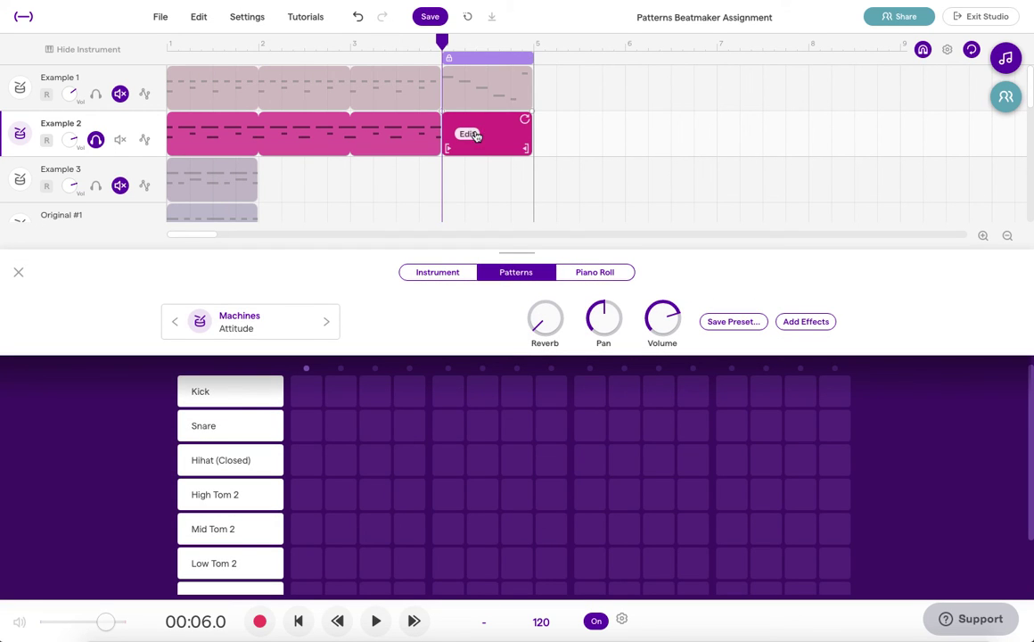
scroll(392, 198, "down", 5)
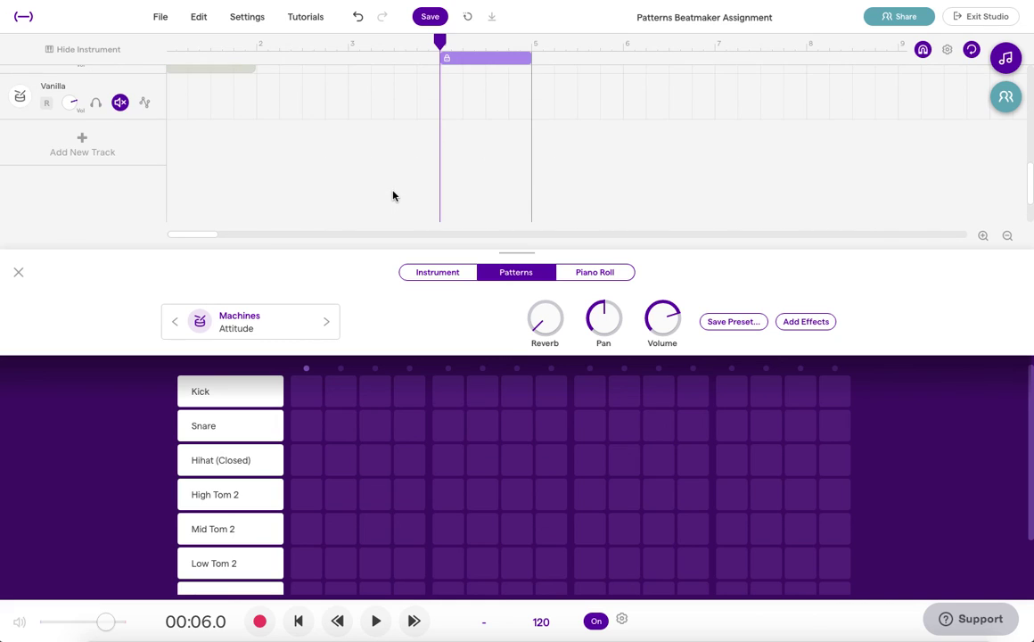
scroll(393, 196, "up", 5)
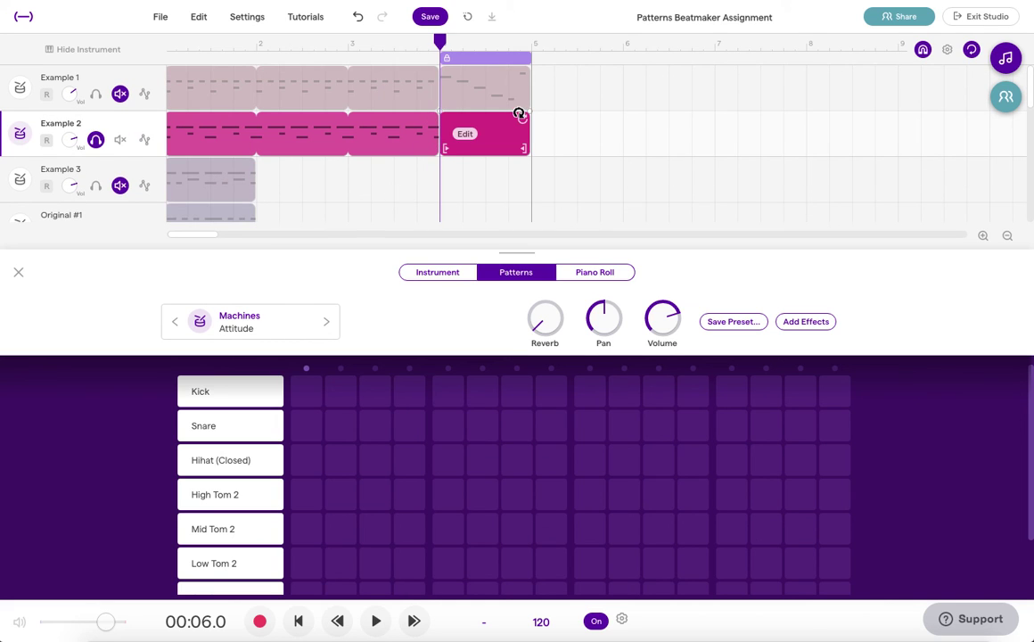